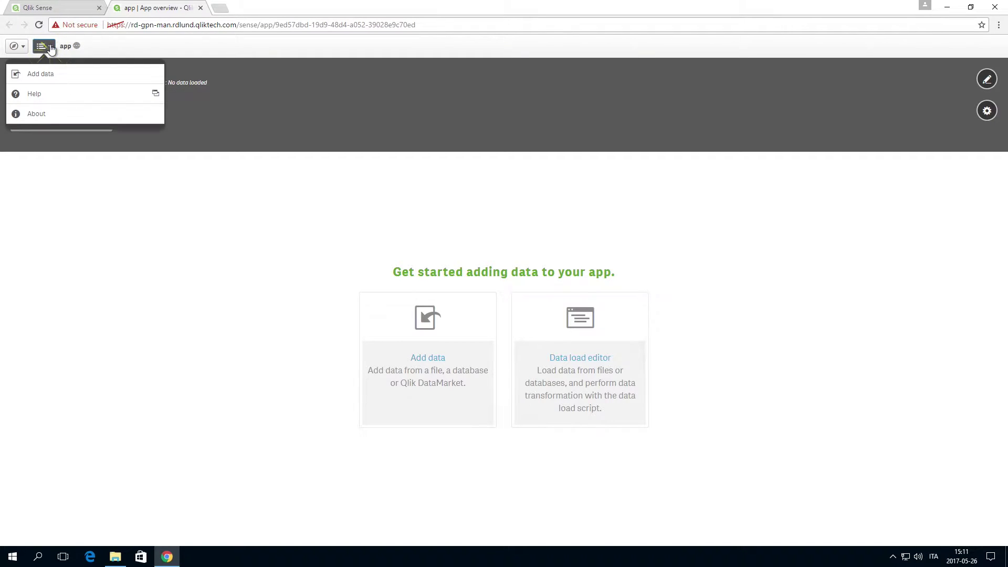
# Open the About dialog to confirm the server runs Qlik Sense 3.2 SR4
pyautogui.click(54, 113)
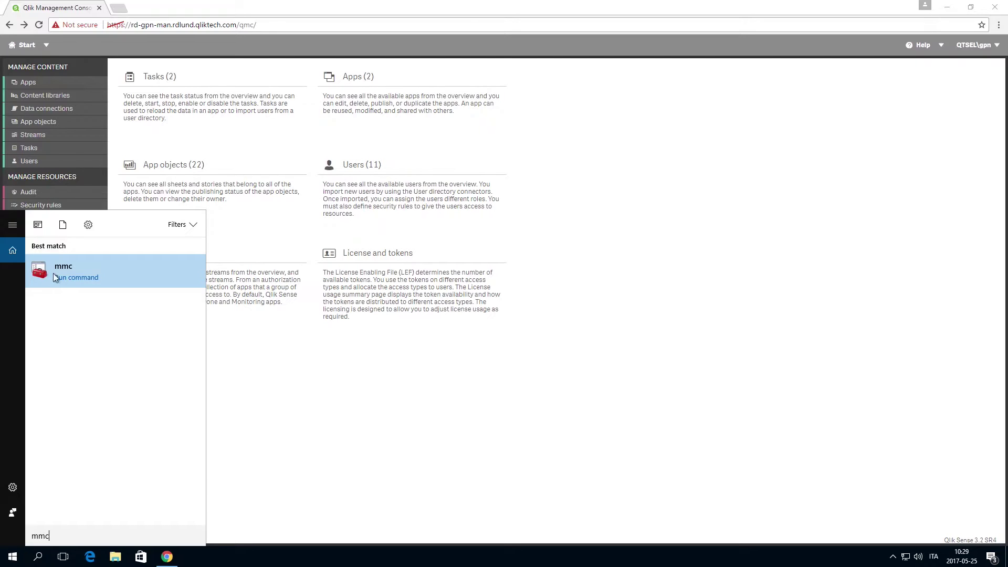
# Launch mmc elevated and add a Certificates snap-in for the local computer account
pyautogui.click(54, 272)
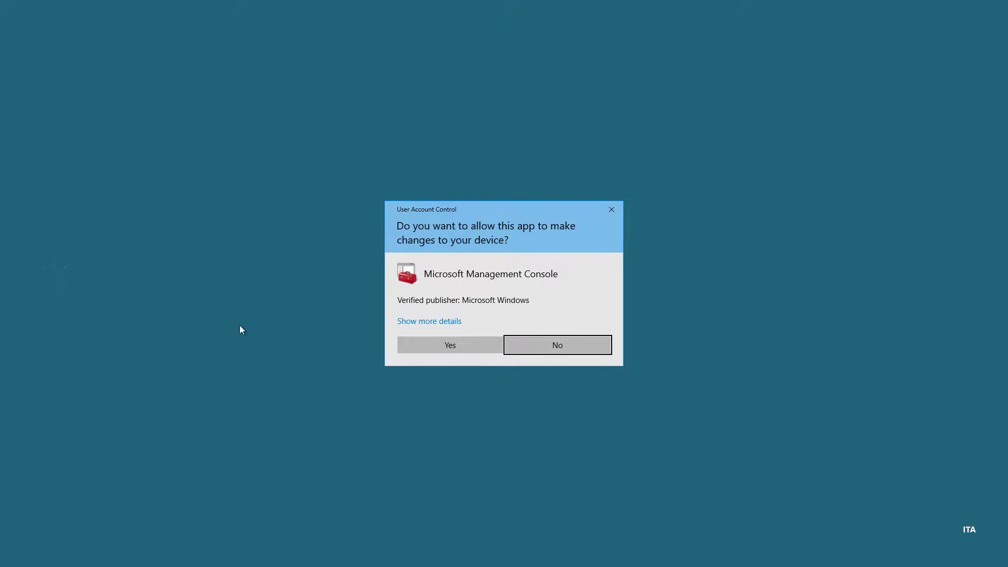
pyautogui.click(410, 341)
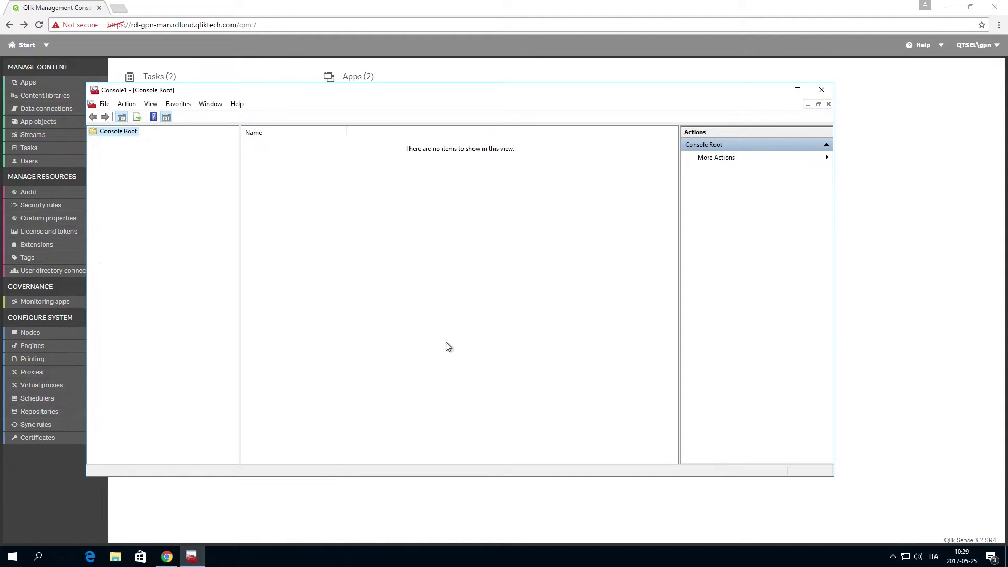
pyautogui.click(105, 104)
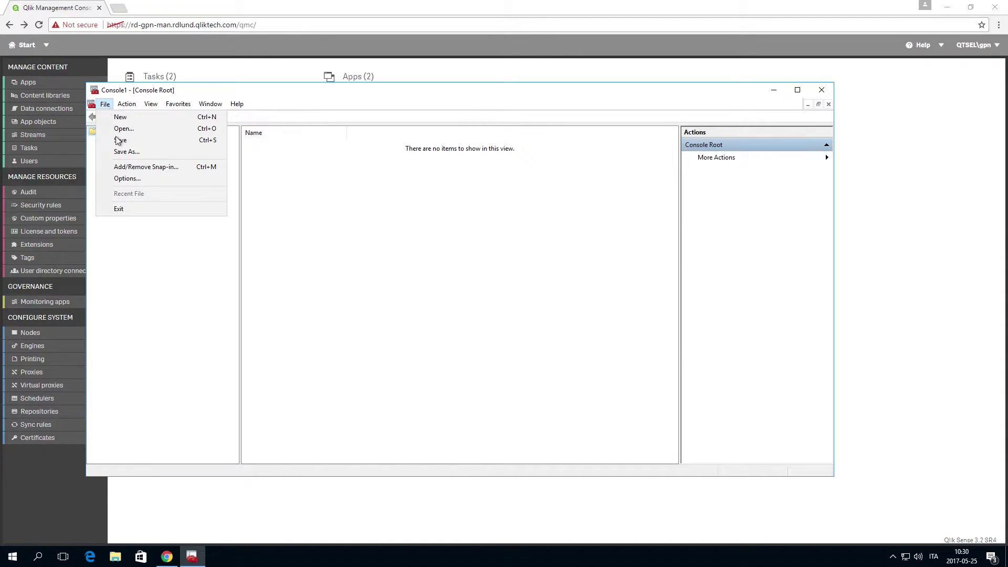
pyautogui.click(143, 167)
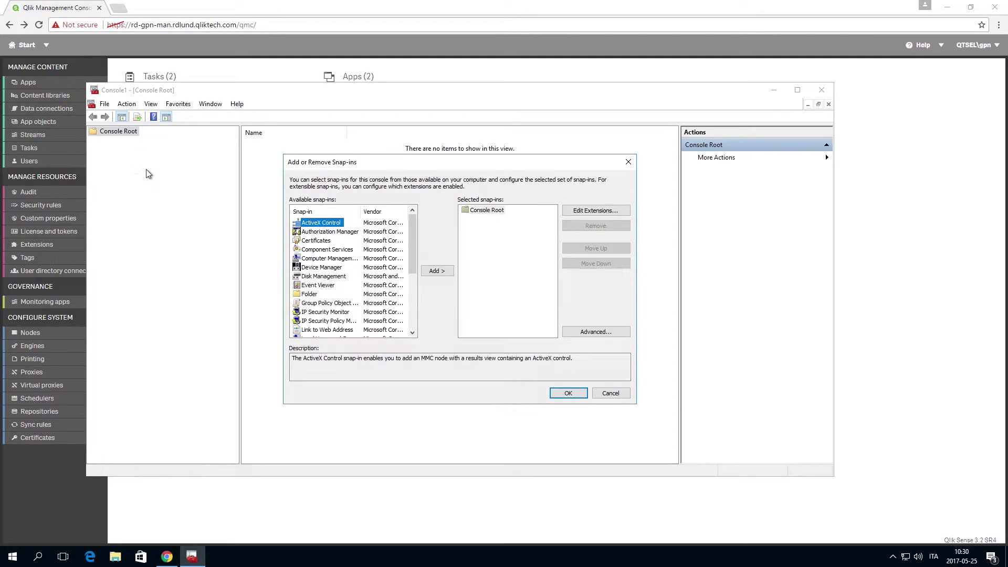
pyautogui.doubleClick(320, 241)
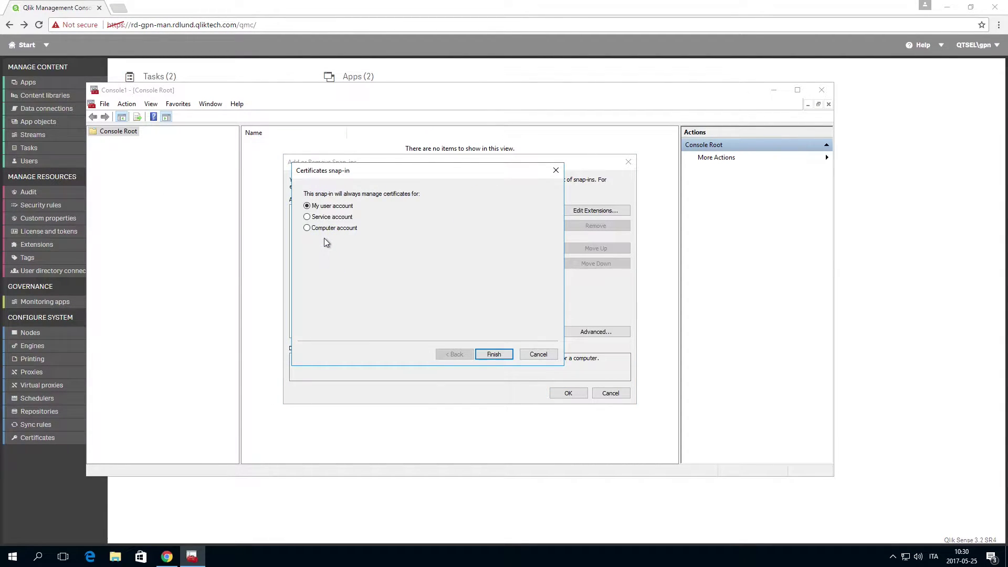
pyautogui.click(307, 228)
pyautogui.click(491, 355)
pyautogui.click(493, 354)
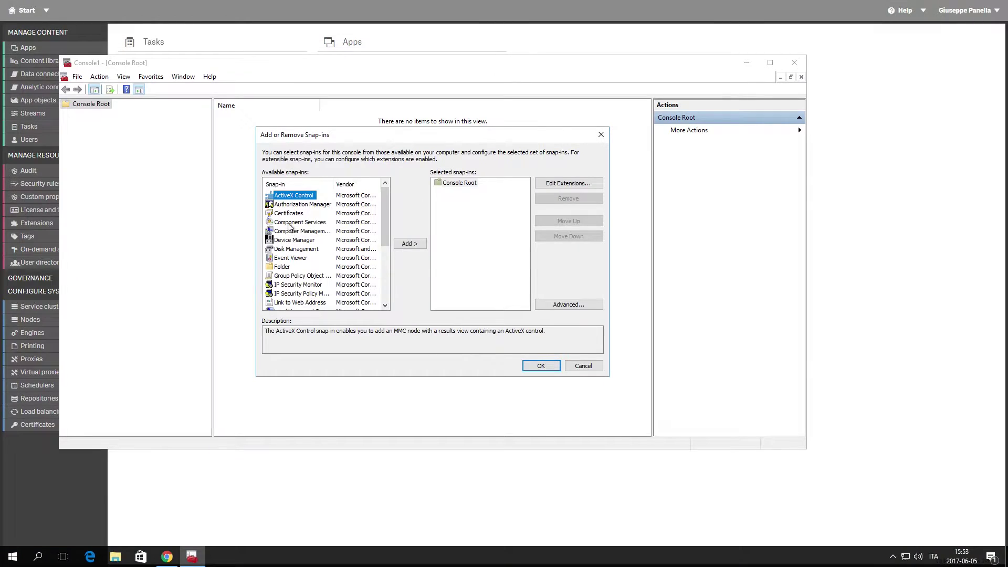
# Add a second Certificates snap-in for the current user account and confirm
pyautogui.doubleClick(288, 213)
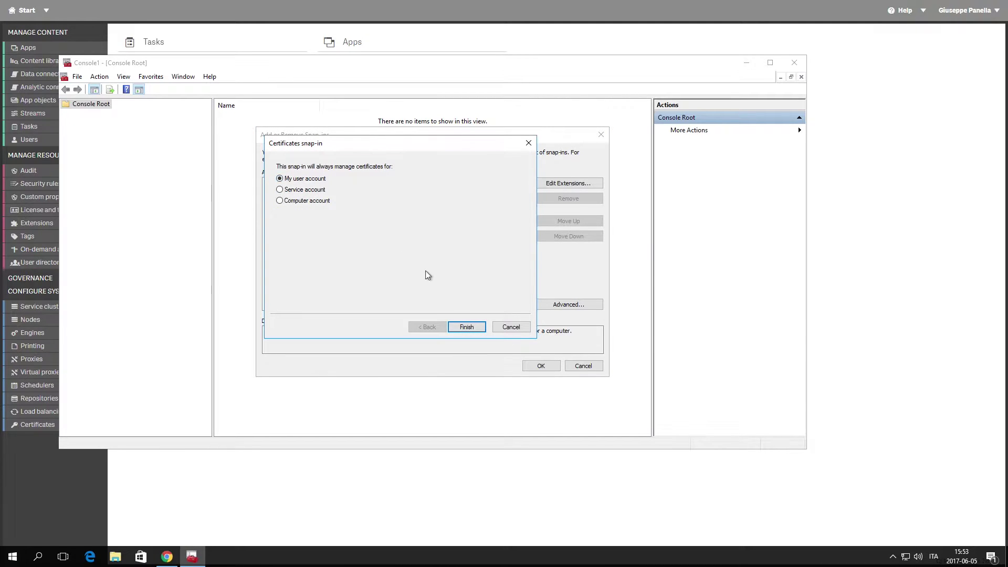
pyautogui.click(468, 327)
pyautogui.click(541, 365)
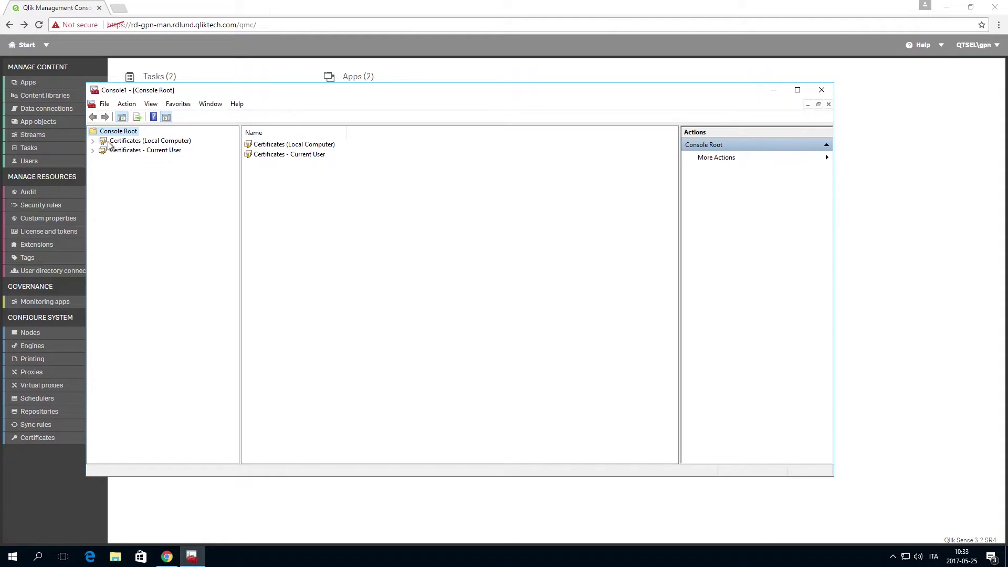
# List the 34 certificates in the Local Computer's Trusted Root Certification Authorities store
pyautogui.click(93, 141)
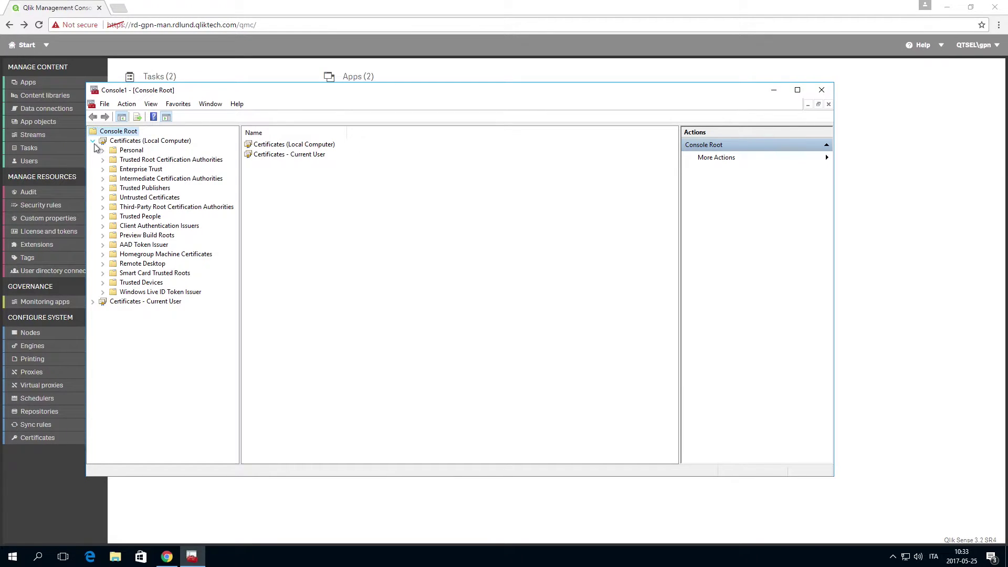
pyautogui.click(103, 160)
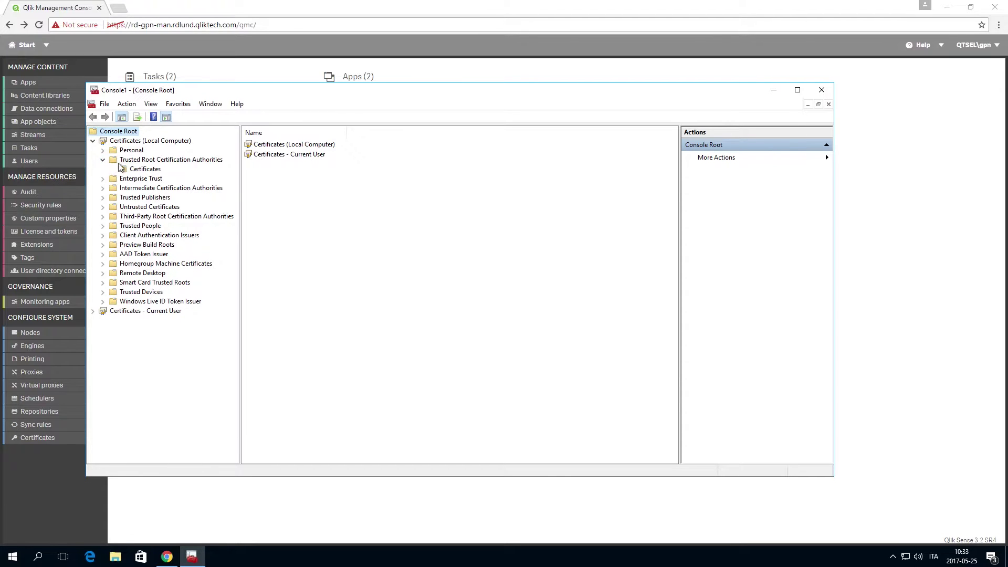
pyautogui.click(135, 172)
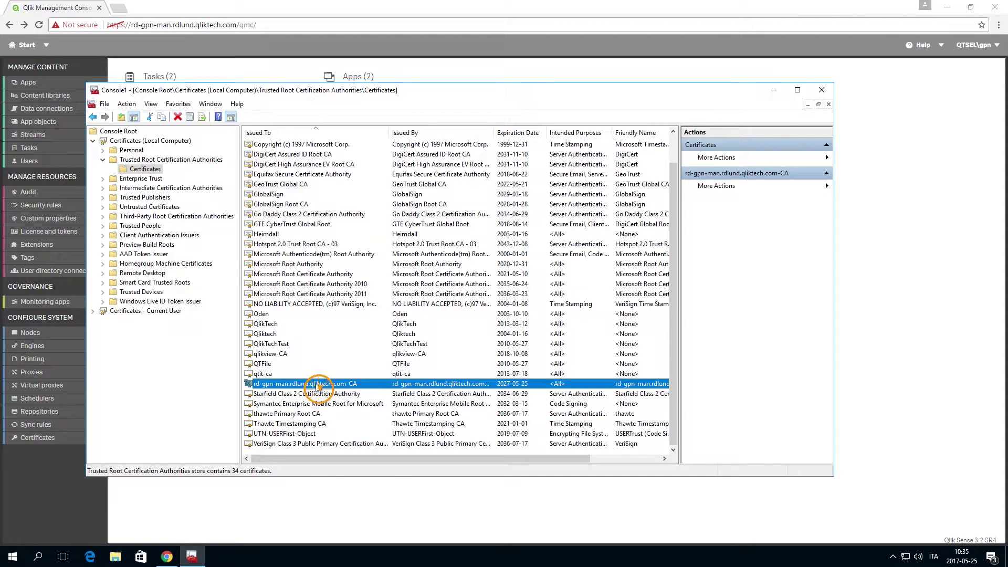
# Export the rd-gpn-man.rdlund.qliktech.com-CA certificate with private key as PFX with extended properties
pyautogui.rightClick(317, 385)
pyautogui.moveTo(349, 406)
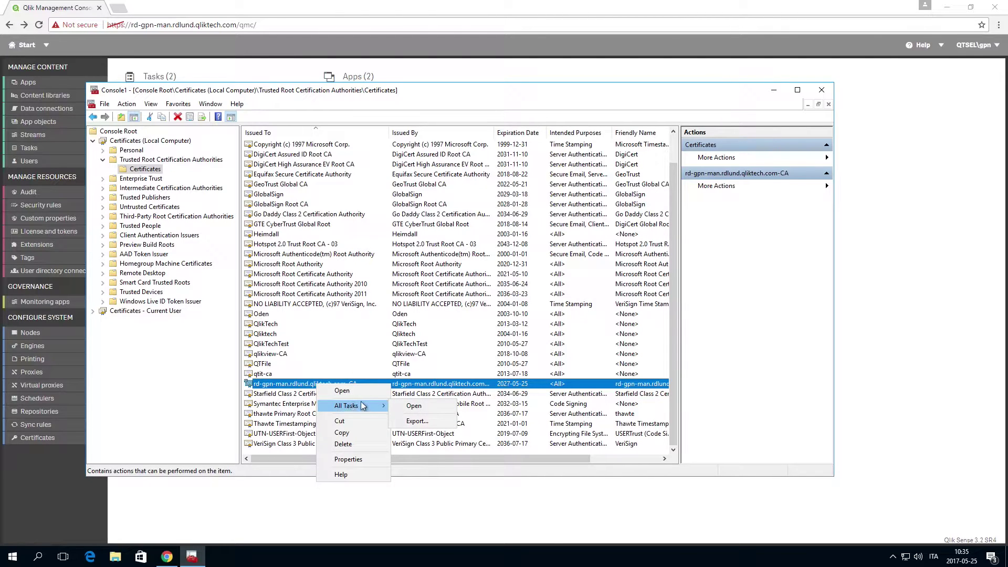
pyautogui.click(402, 421)
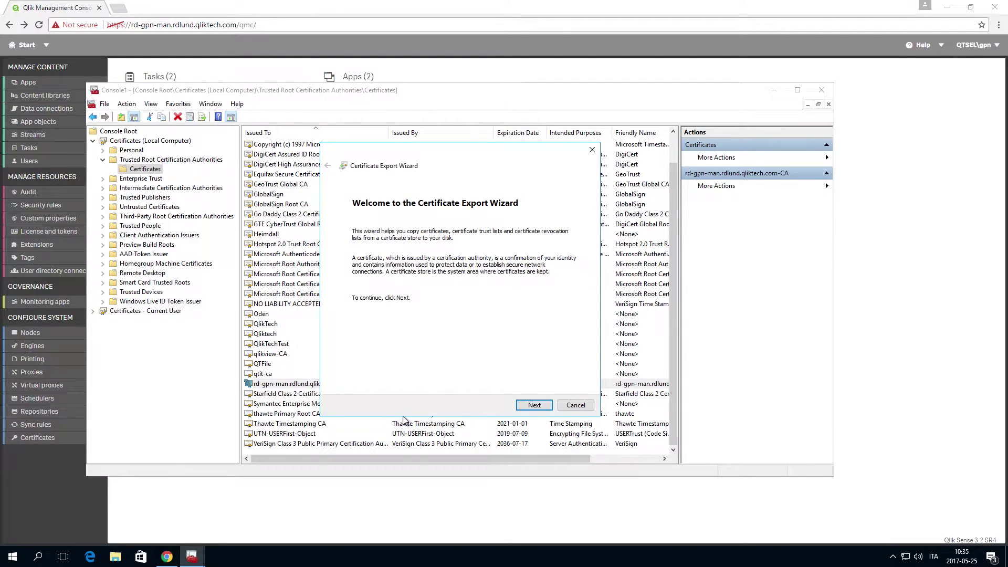
pyautogui.click(534, 405)
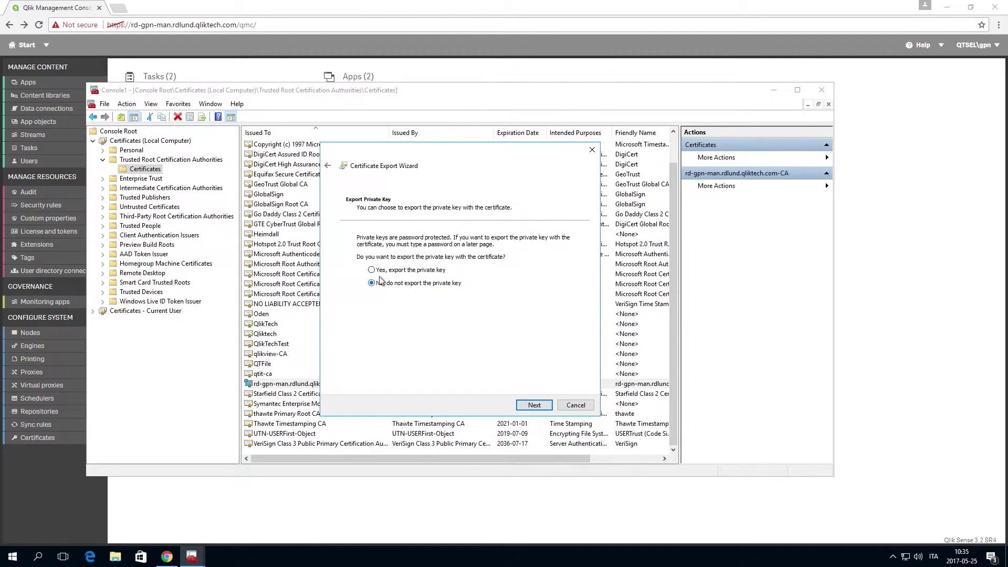
pyautogui.click(372, 270)
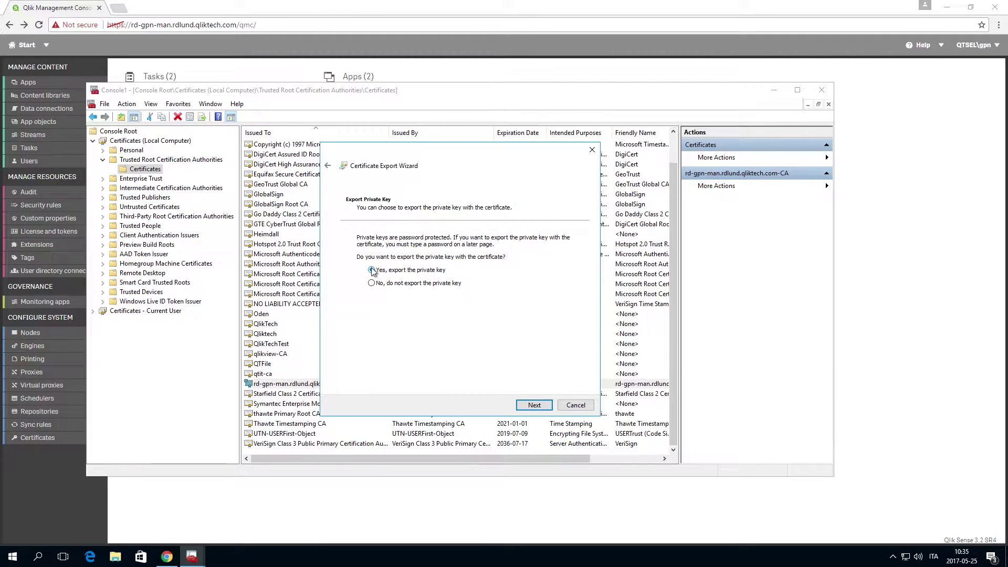
pyautogui.click(530, 409)
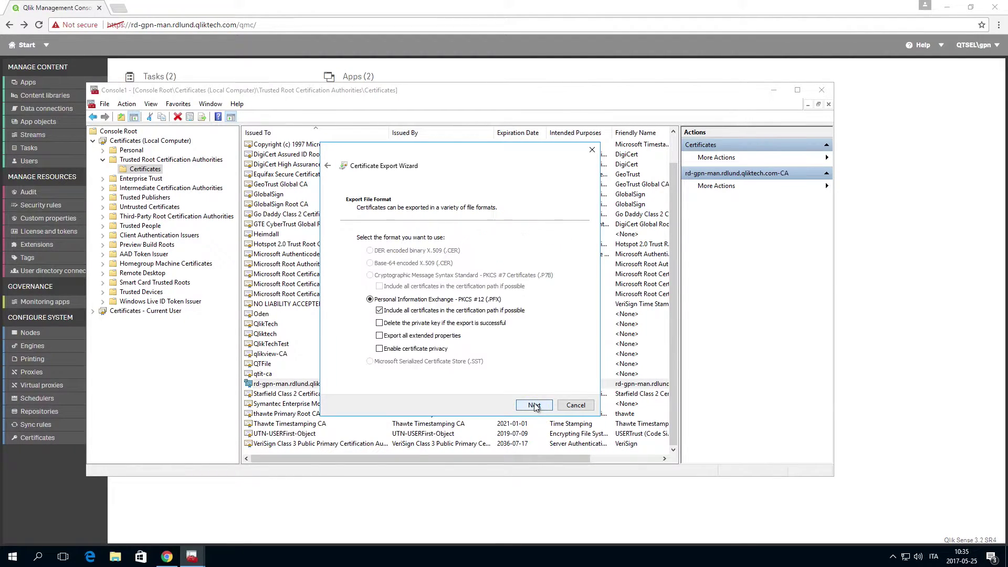
pyautogui.click(379, 337)
pyautogui.click(530, 405)
# Password-protect the export and save it as Sense_MyCertificates
pyautogui.click(360, 319)
pyautogui.click(382, 328)
pyautogui.write('qlik')
pyautogui.press('Tab')
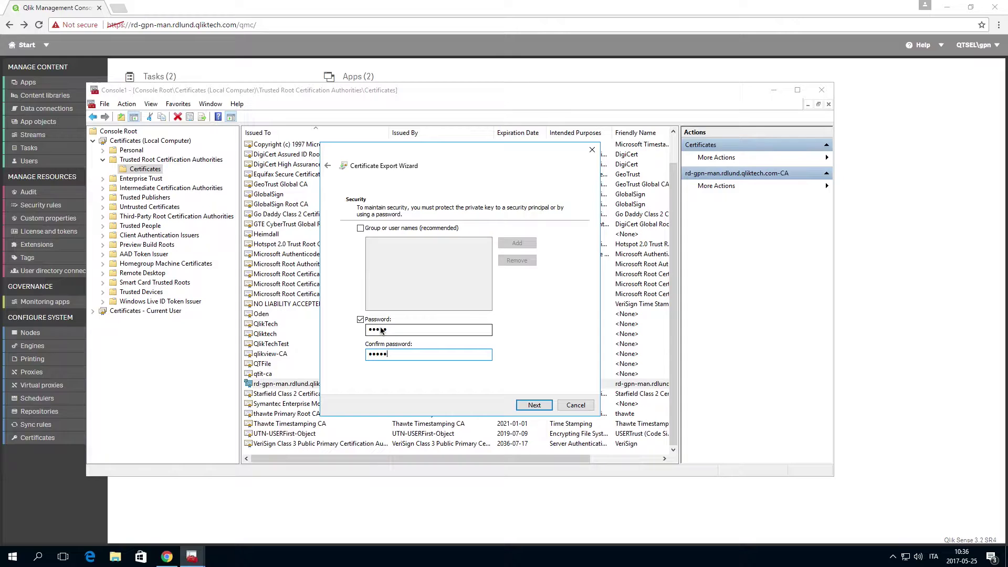
pyautogui.click(539, 406)
pyautogui.write('Sense_MyCertificates')
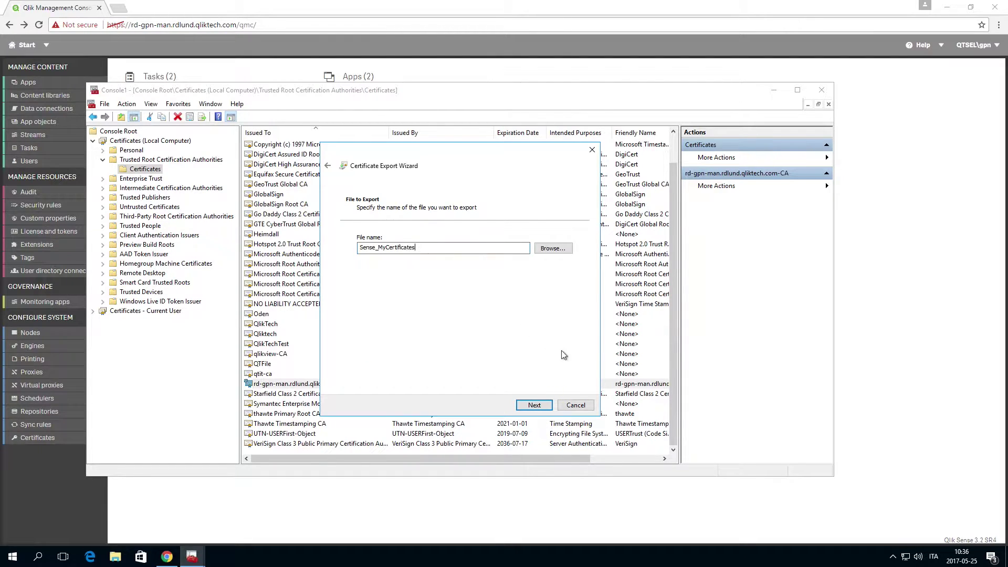
pyautogui.click(535, 404)
pyautogui.click(542, 407)
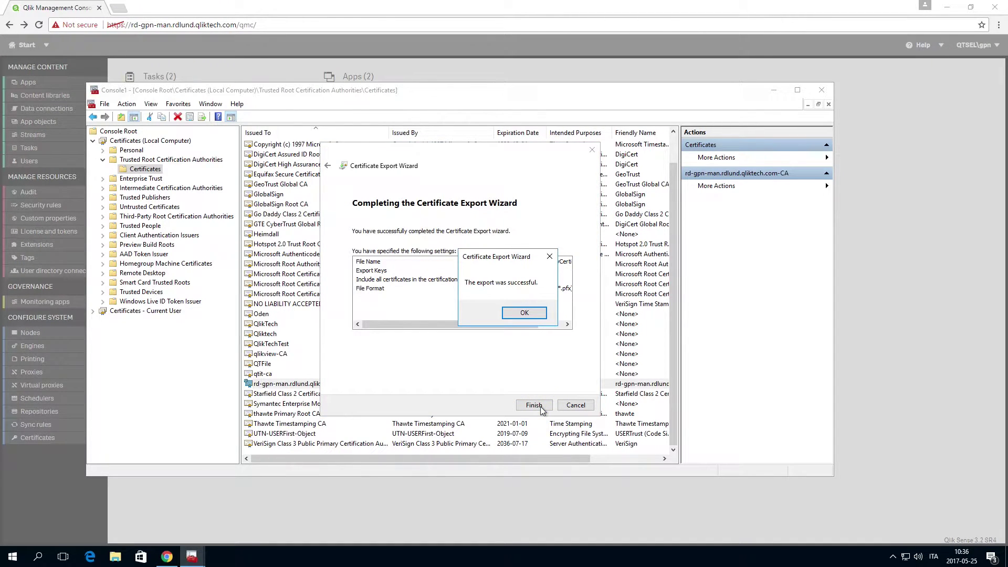
pyautogui.click(525, 313)
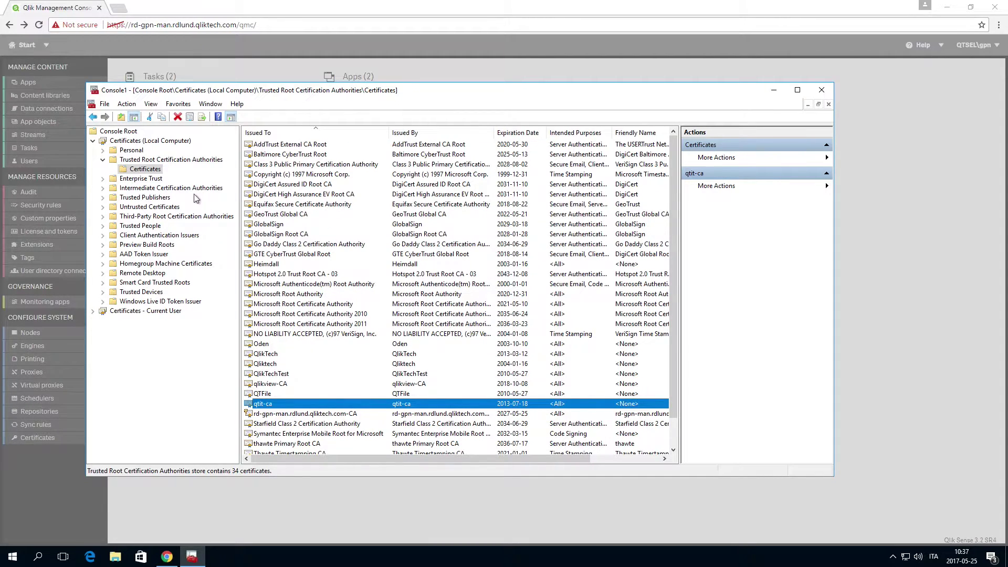
# Export the Personal-store rd-gpn-man.rdlund.qliktech.com certificate with private key and extended properties
pyautogui.click(103, 150)
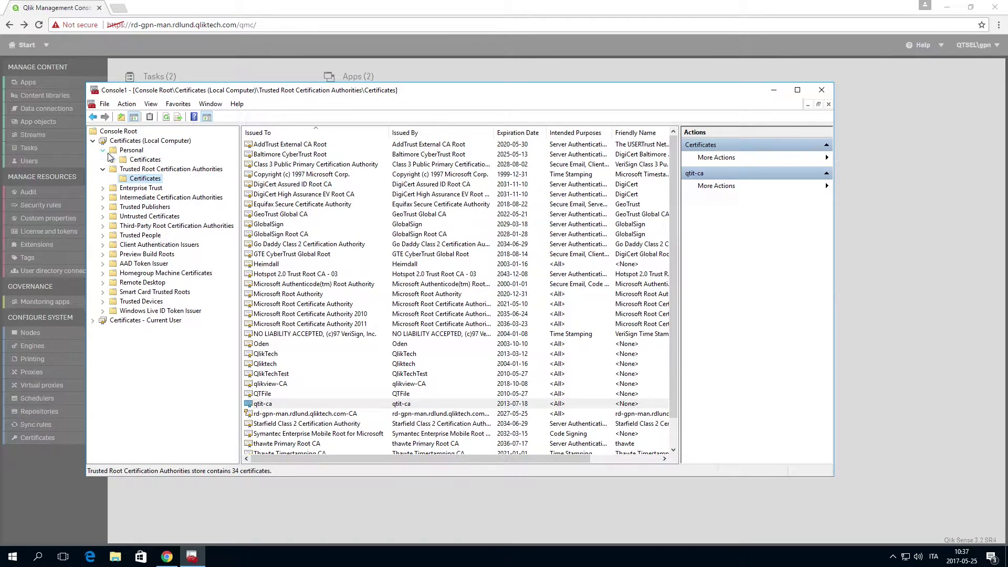
pyautogui.click(135, 160)
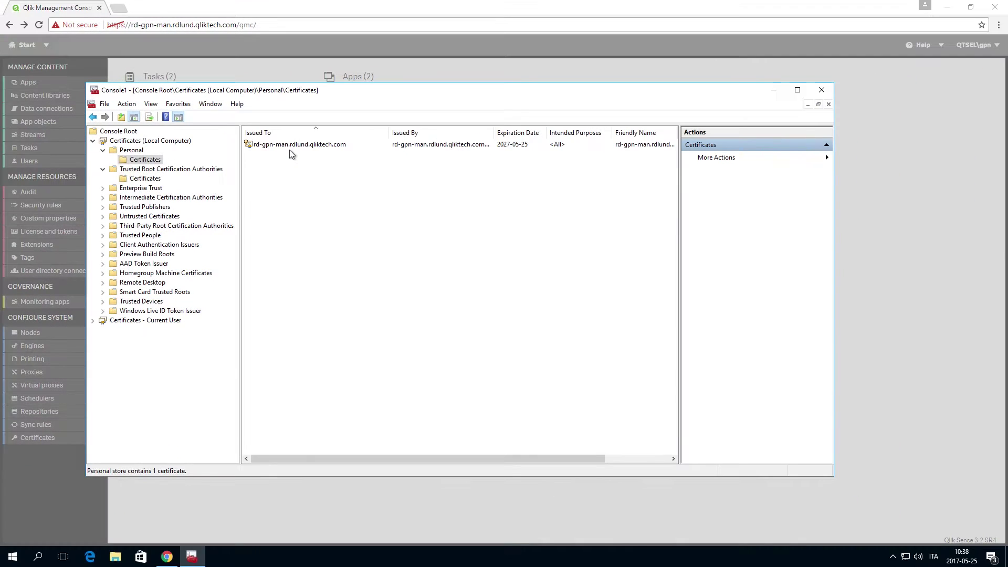
pyautogui.rightClick(120, 118)
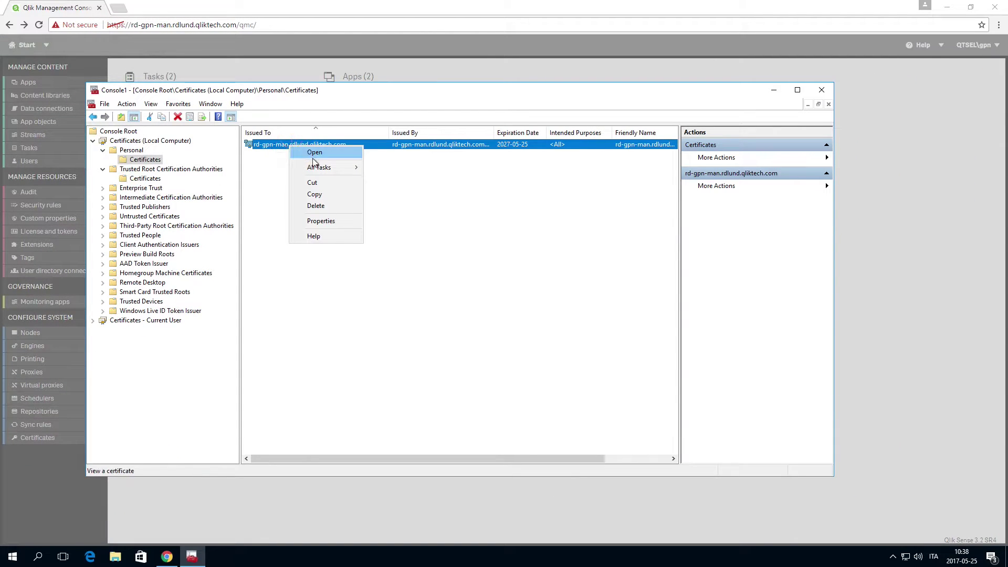
pyautogui.moveTo(345, 169)
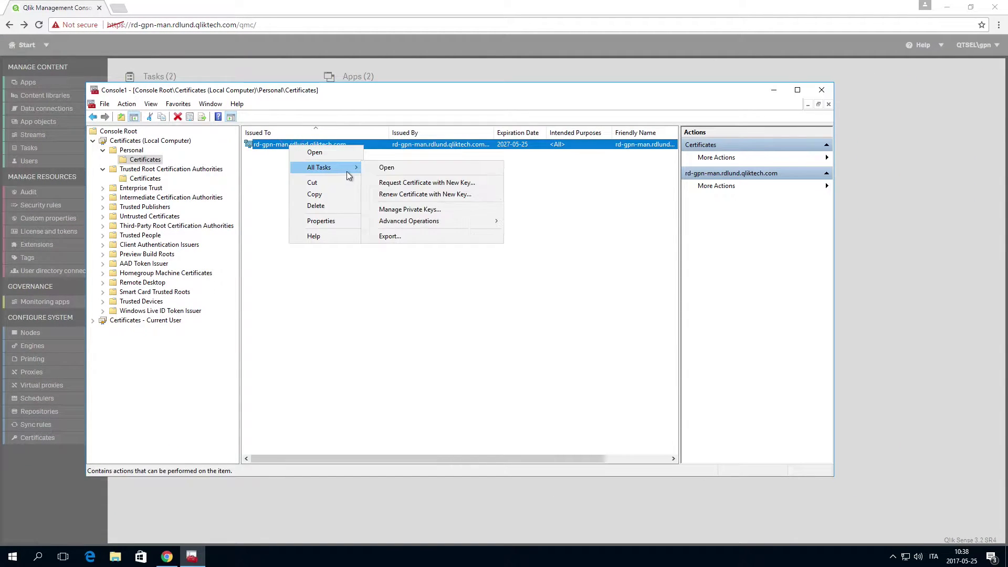
pyautogui.click(402, 241)
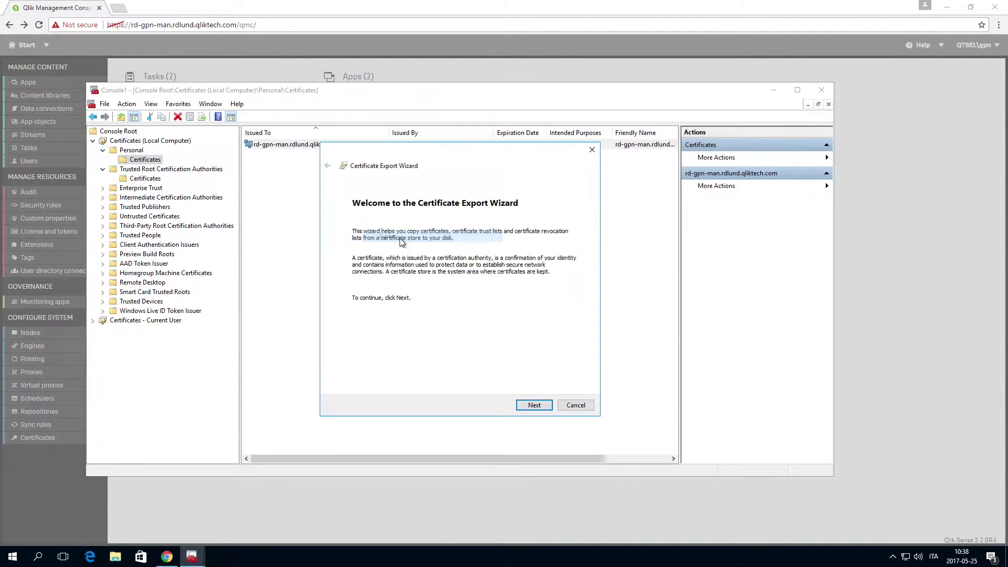
pyautogui.click(533, 405)
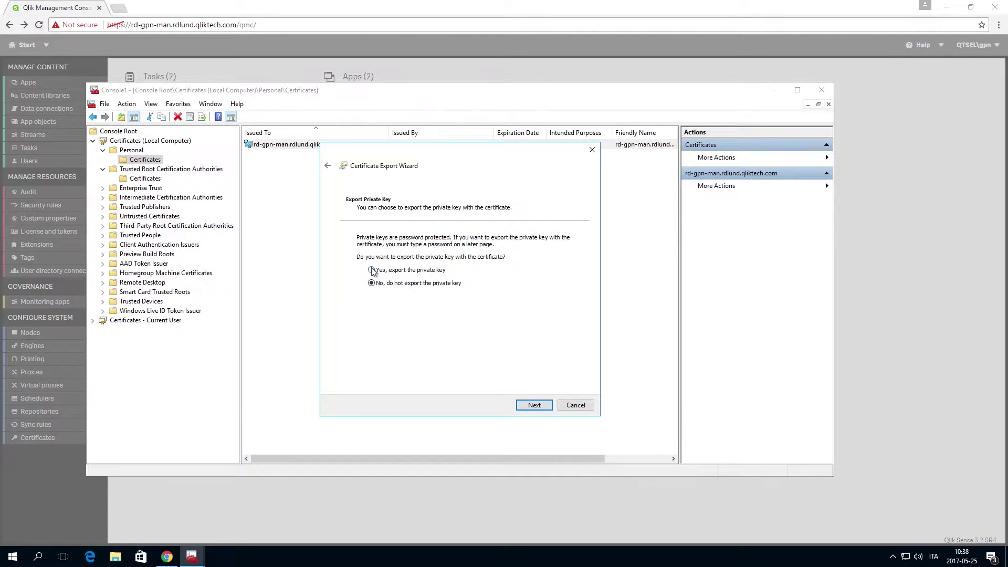
pyautogui.click(372, 270)
pyautogui.click(530, 405)
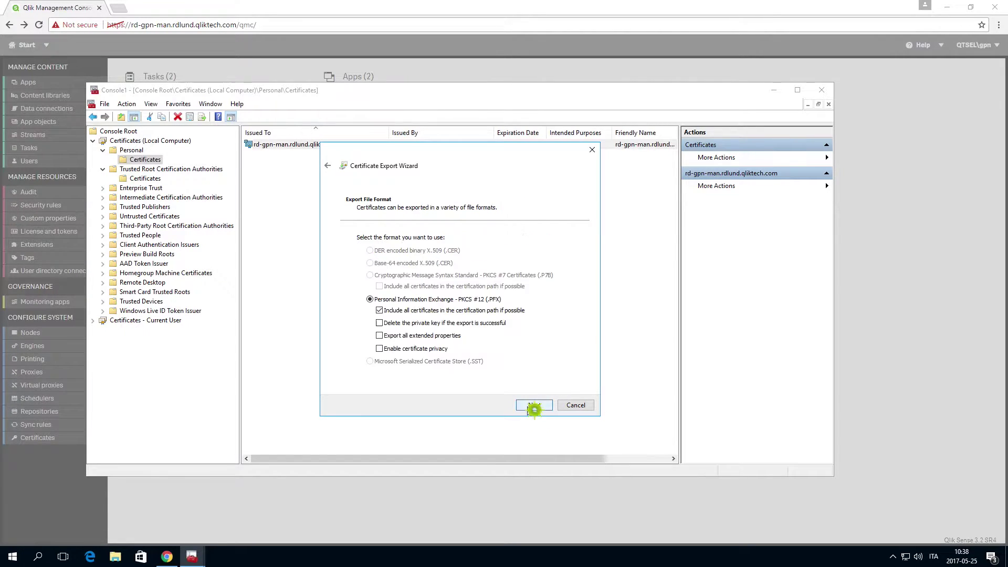
pyautogui.click(379, 336)
pyautogui.click(531, 406)
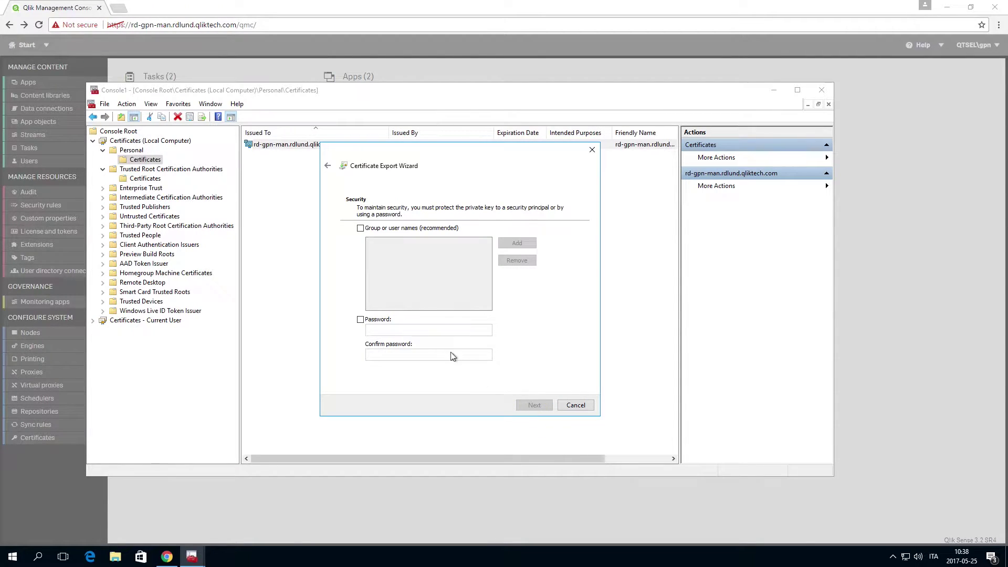
# Protect the export with a password and save it as Sense_SSL_Certificates
pyautogui.click(361, 319)
pyautogui.click(387, 330)
pyautogui.write('*****')
pyautogui.press('Tab')
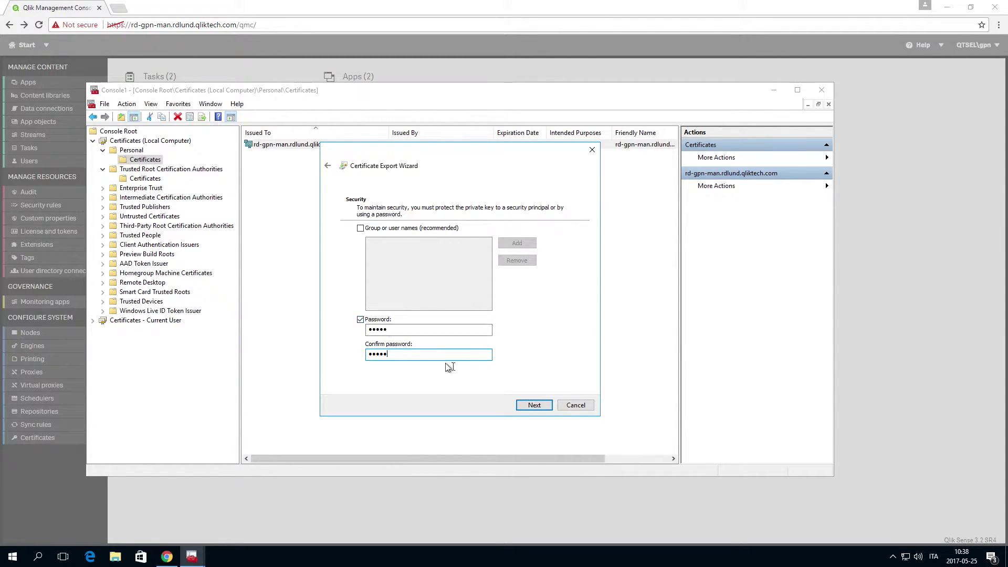
pyautogui.click(540, 409)
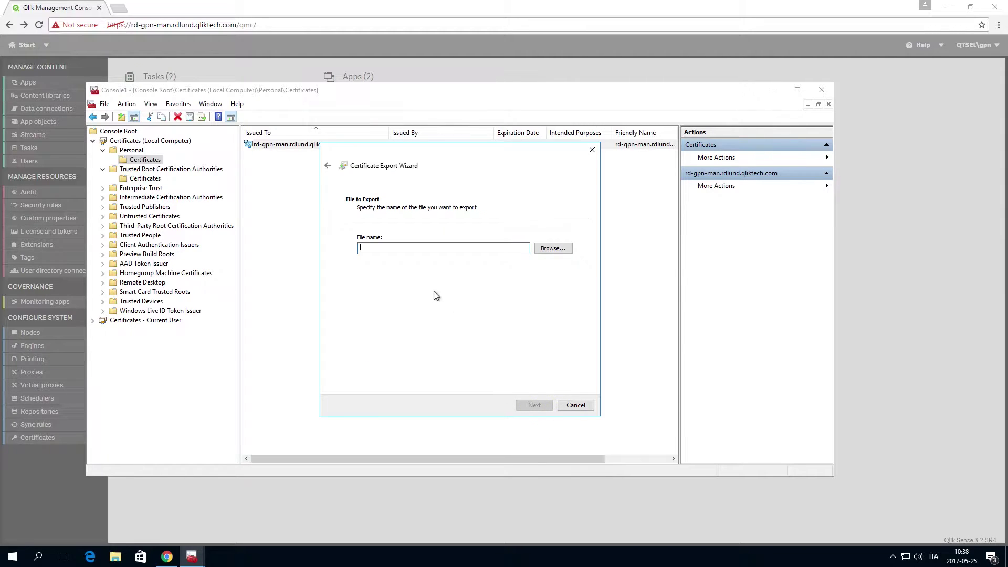
pyautogui.write('Sense_SSL_Cert')
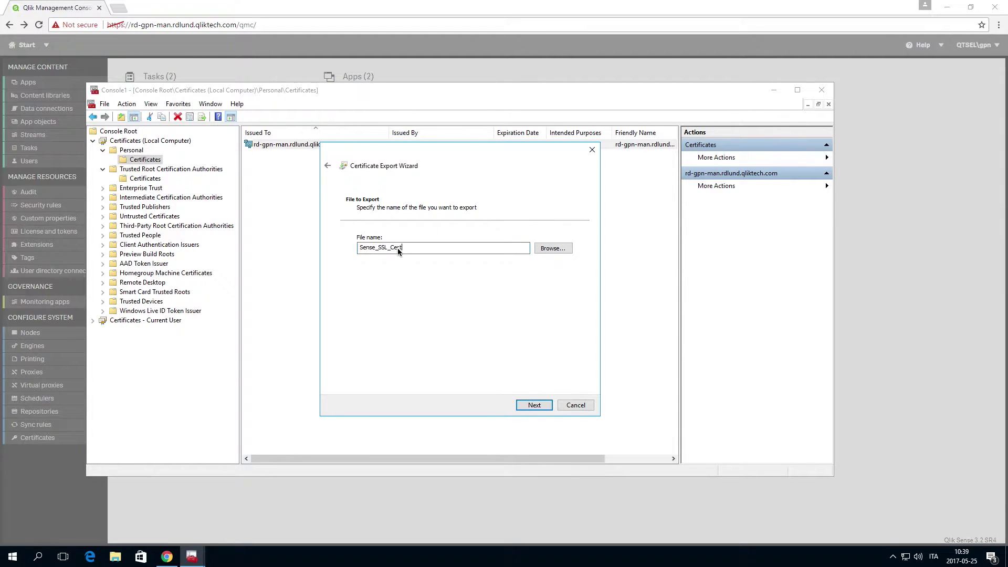
pyautogui.write('ificates')
pyautogui.click(535, 405)
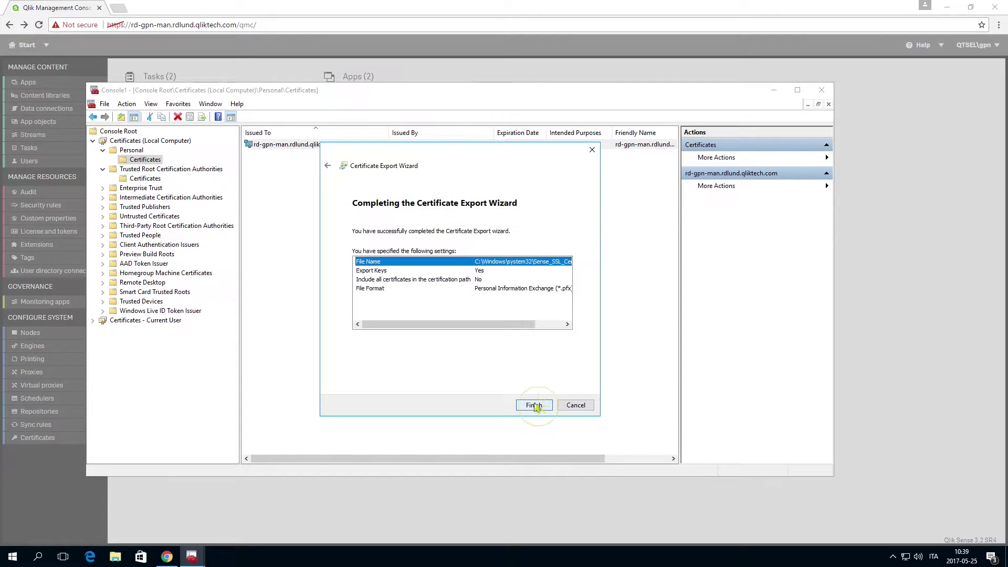
pyautogui.click(534, 405)
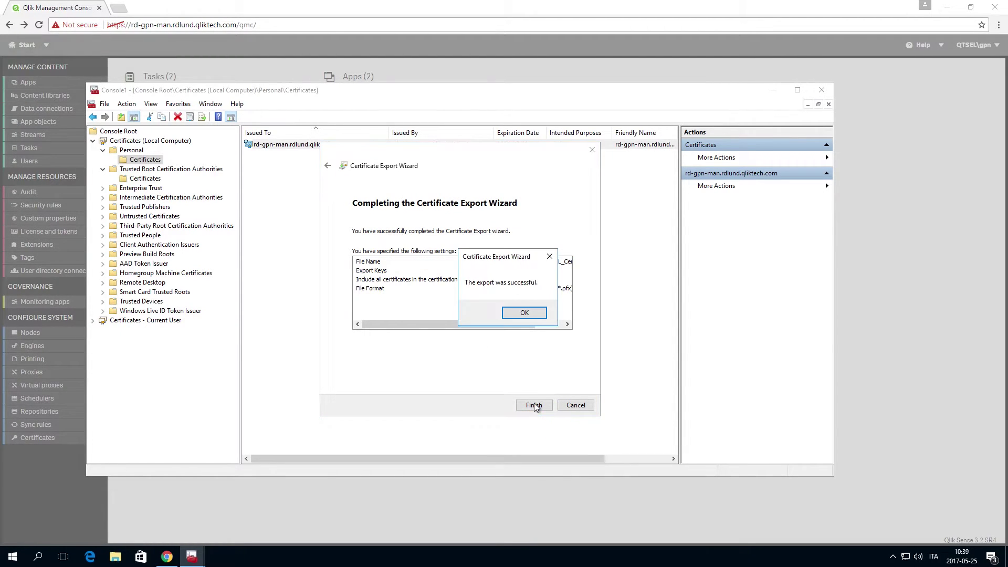
pyautogui.click(533, 317)
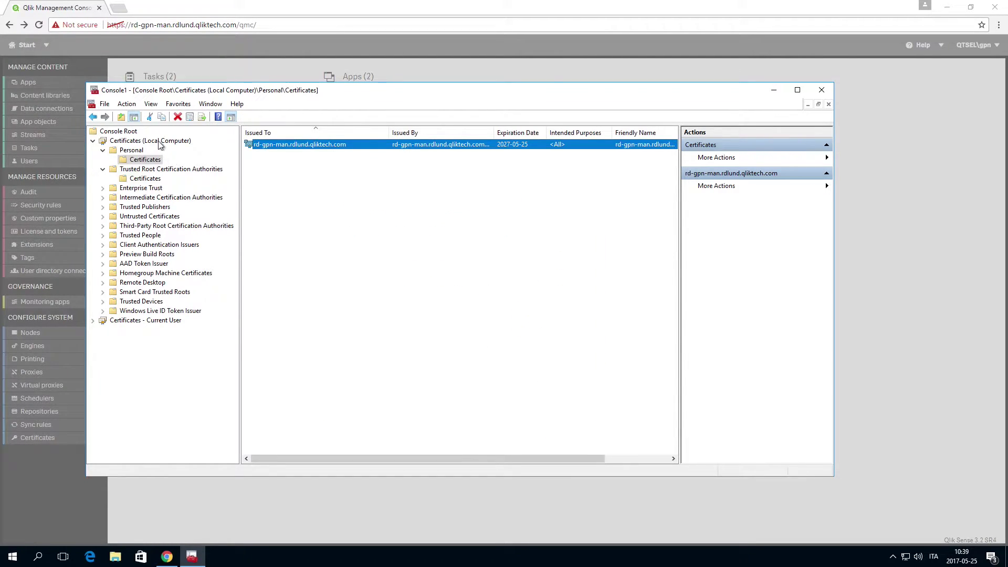
# List the certificates in the current user's Personal store
pyautogui.click(118, 322)
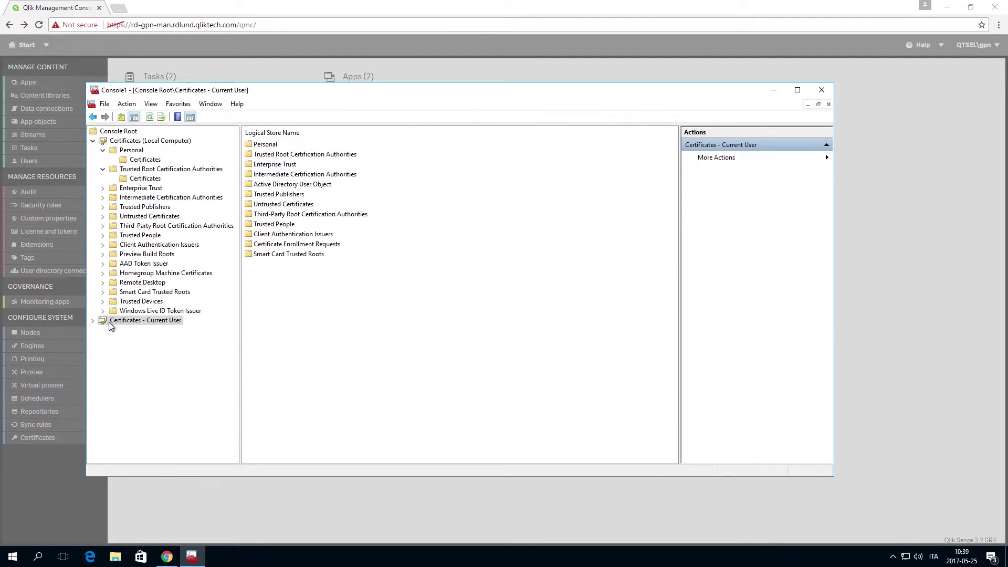
pyautogui.click(92, 320)
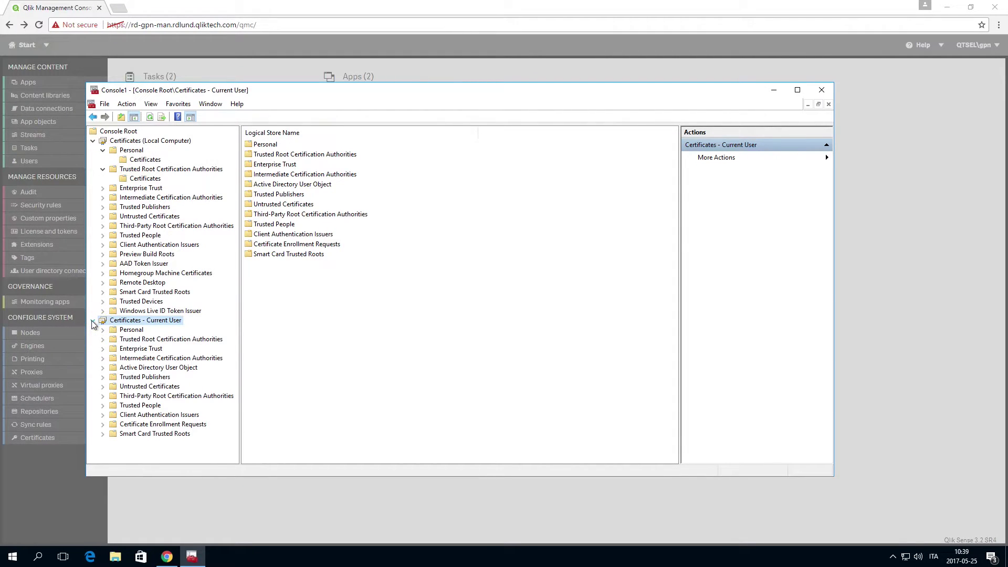
pyautogui.click(102, 329)
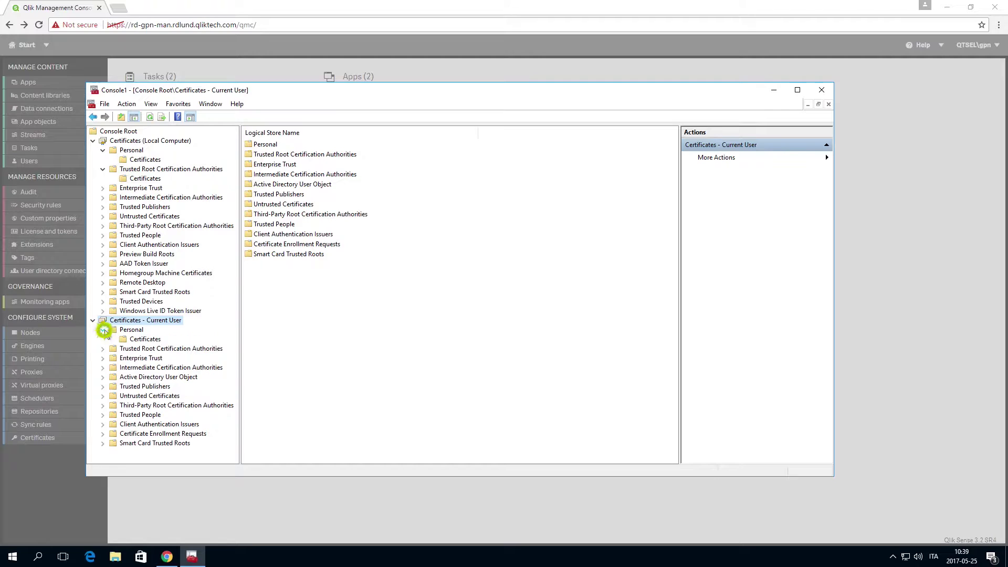
pyautogui.click(138, 340)
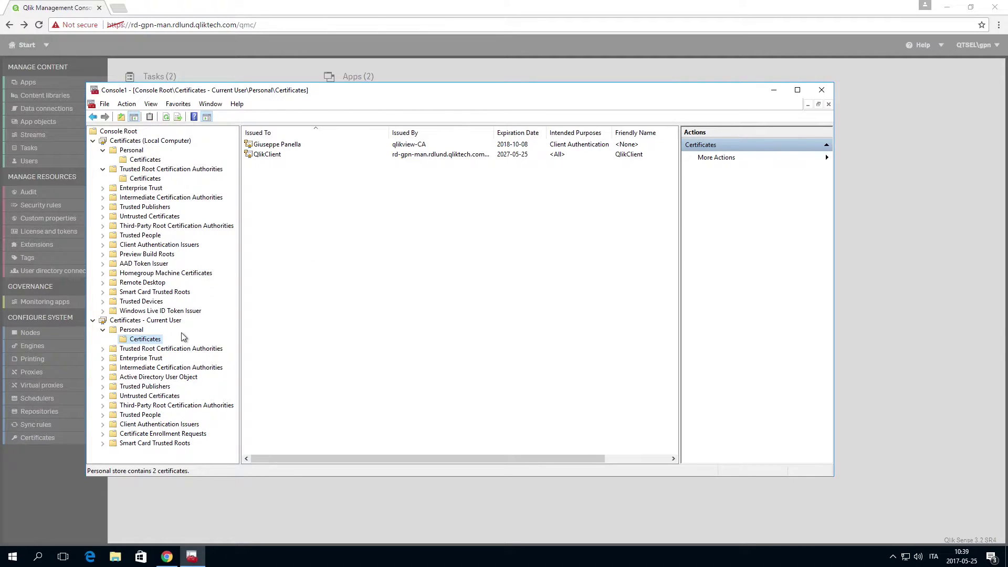
# Export the QlikClient certificate with private key as PFX with all extended properties
pyautogui.rightClick(261, 155)
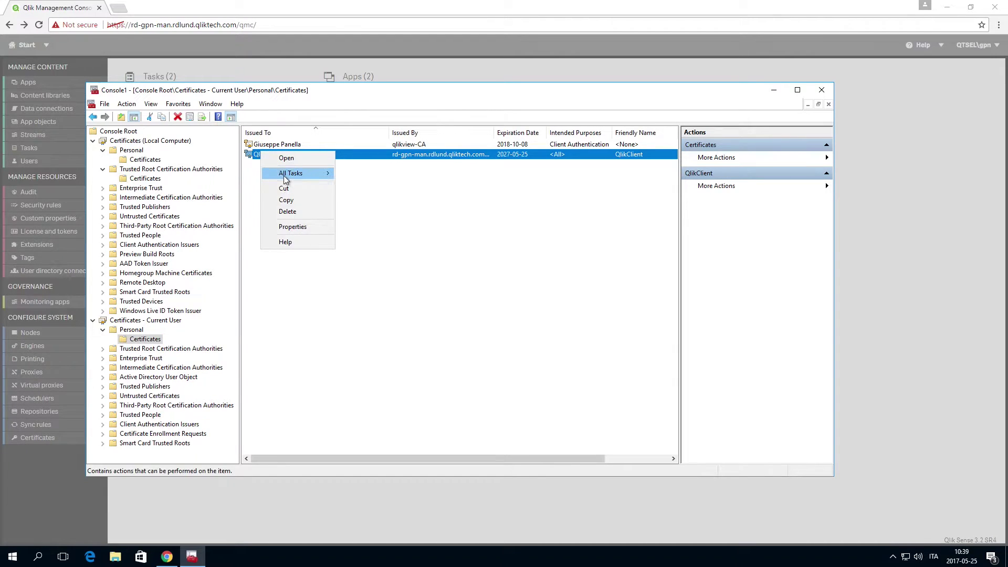
pyautogui.moveTo(284, 175)
pyautogui.click(360, 231)
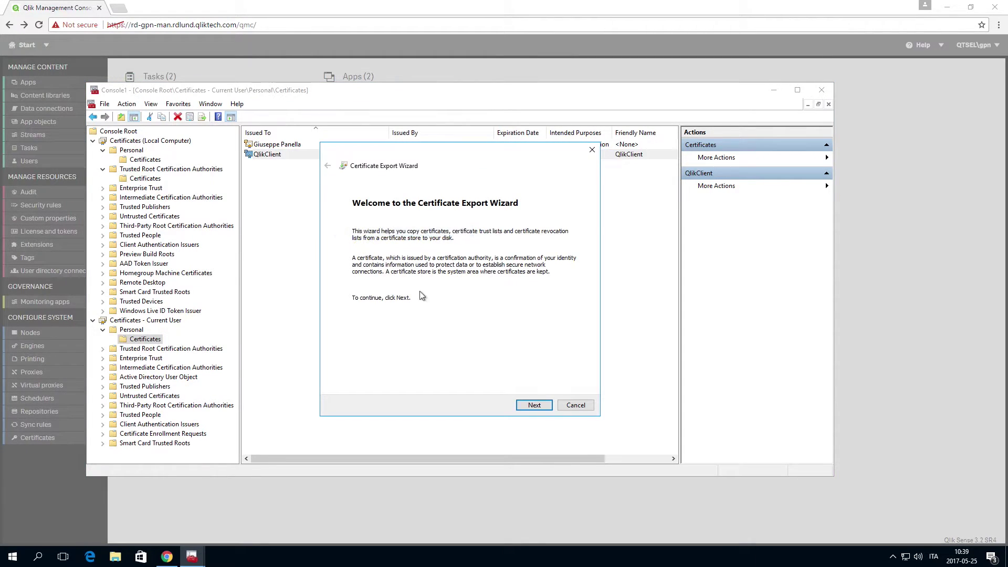
pyautogui.click(532, 404)
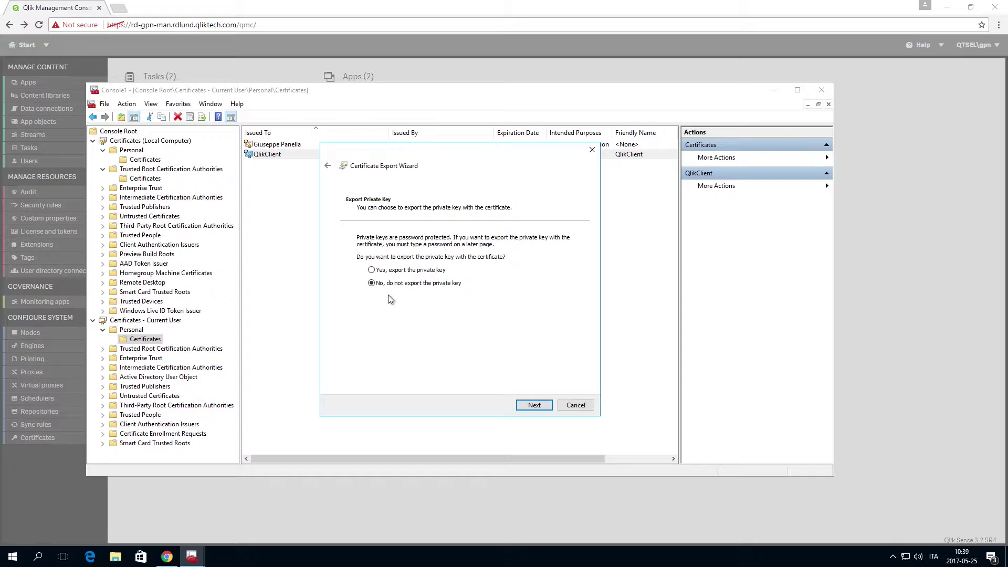
pyautogui.click(371, 269)
pyautogui.click(534, 407)
pyautogui.click(379, 336)
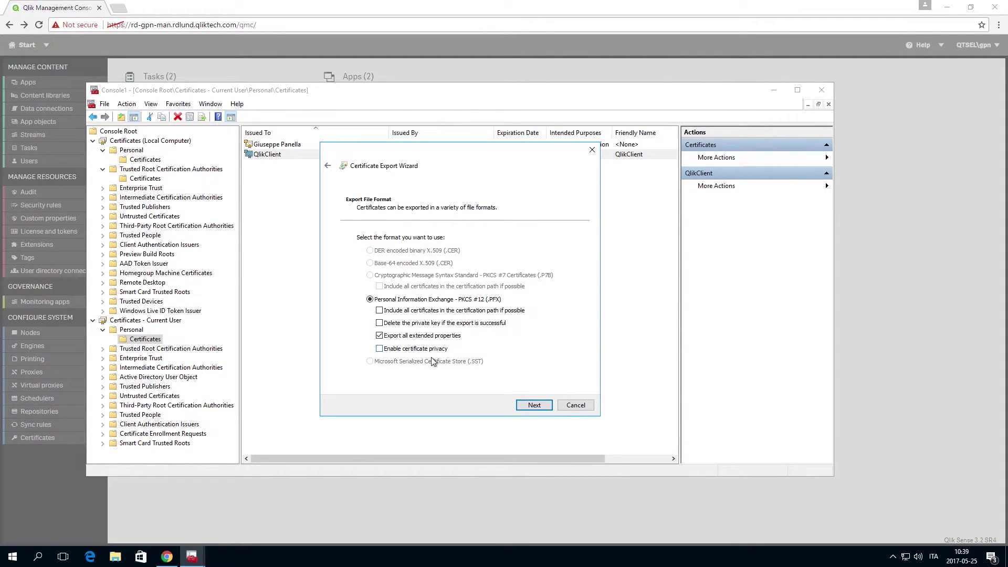
pyautogui.click(535, 405)
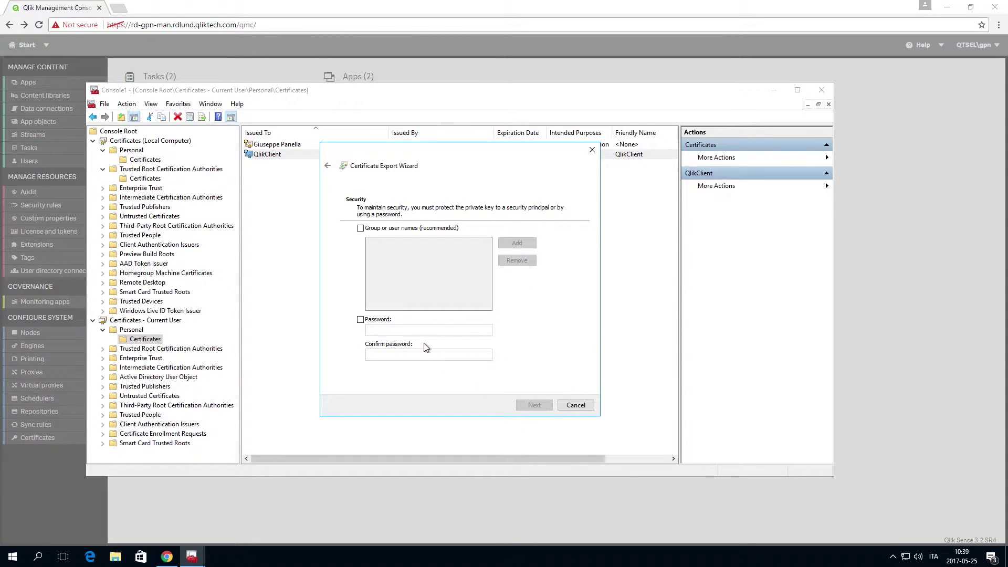
# Set a password on the export and save it as Sense_QlikClient_Certificates
pyautogui.click(361, 319)
pyautogui.write('qlik1')
pyautogui.press('Tab')
pyautogui.write('qlik1')
pyautogui.press('Tab')
pyautogui.click(533, 405)
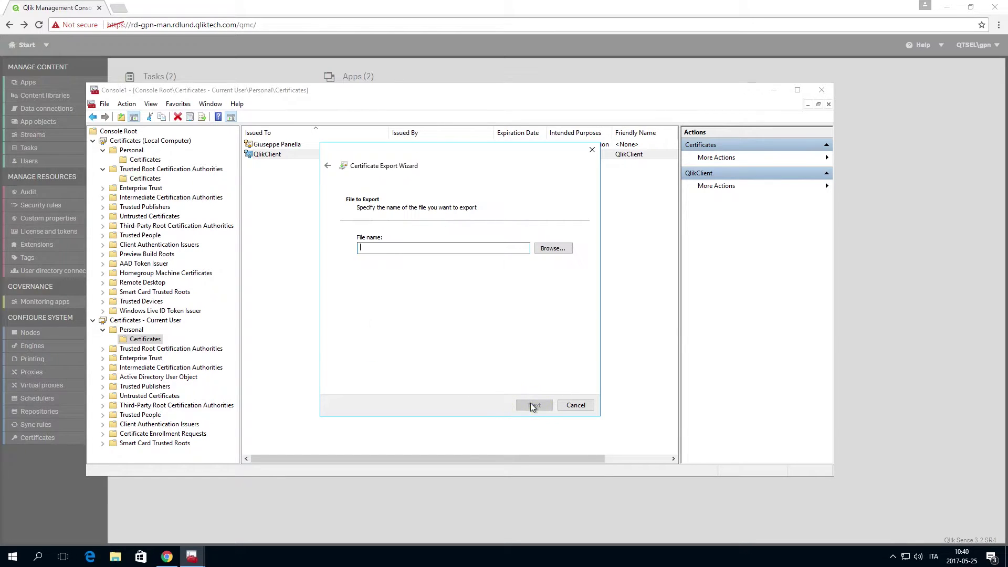
pyautogui.write('Sense_QlikClient_Certificates')
pyautogui.click(533, 405)
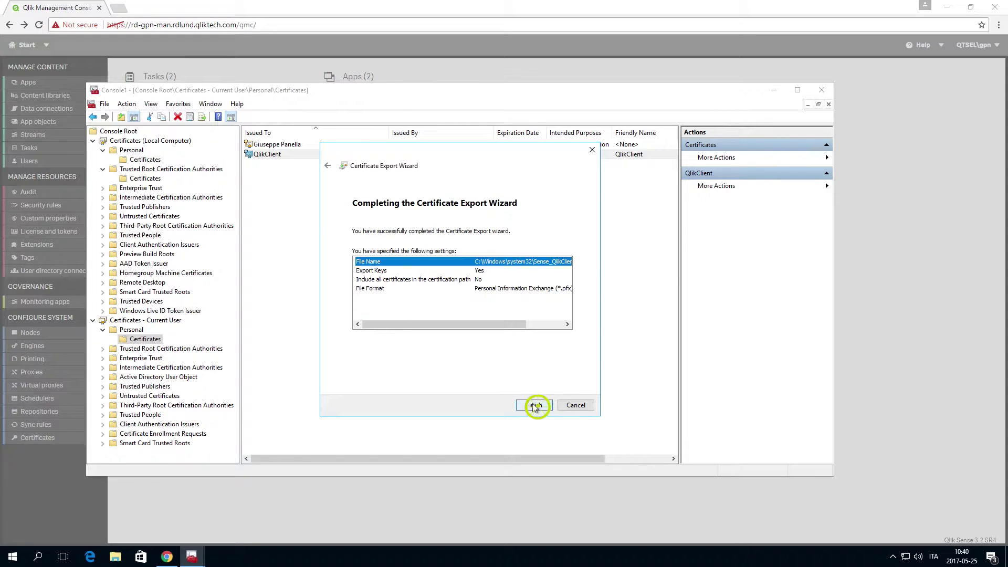
pyautogui.click(532, 405)
pyautogui.click(526, 314)
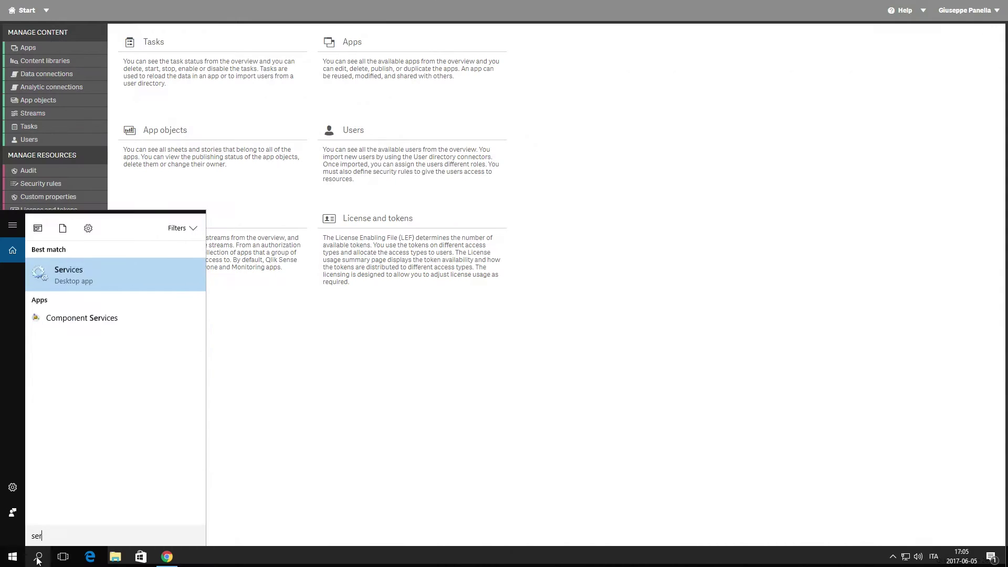
# Launch the Services desktop app from the Start search results
pyautogui.click(87, 283)
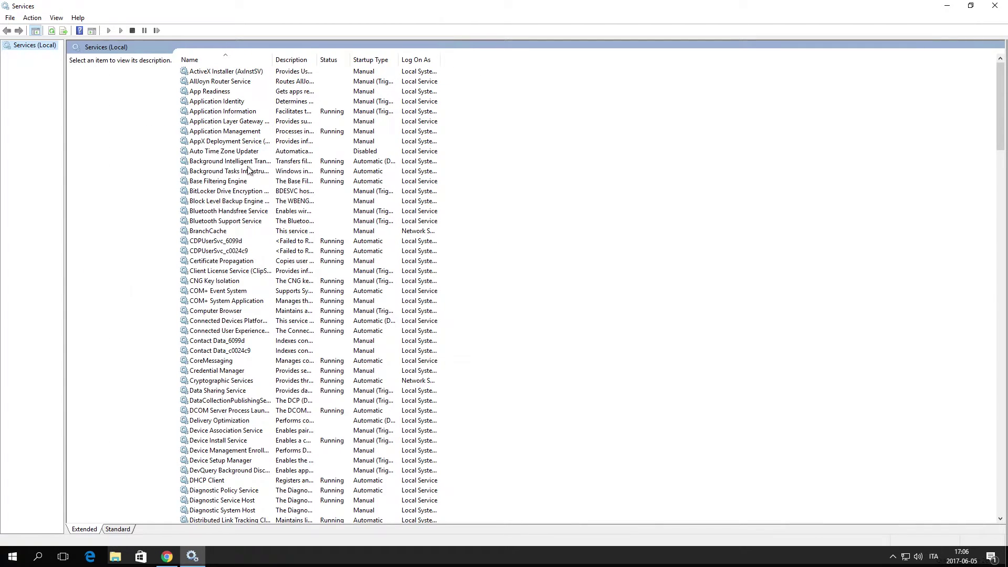
# Stop the Qlik Logging, Qlik Sense Engine and Qlik Sense Printing services
pyautogui.click(250, 162)
pyautogui.press('q')
pyautogui.rightClick(210, 72)
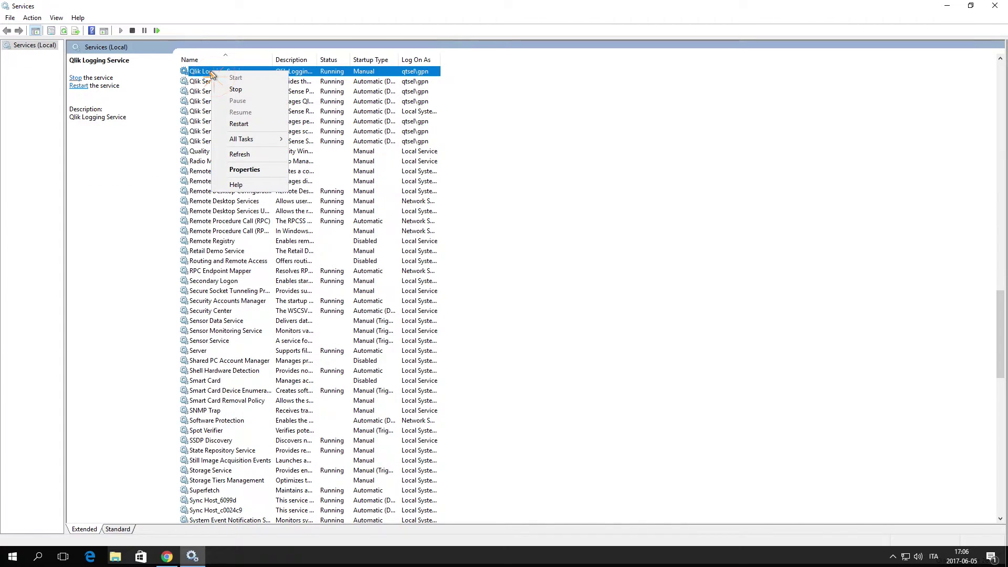
pyautogui.click(236, 89)
pyautogui.rightClick(230, 84)
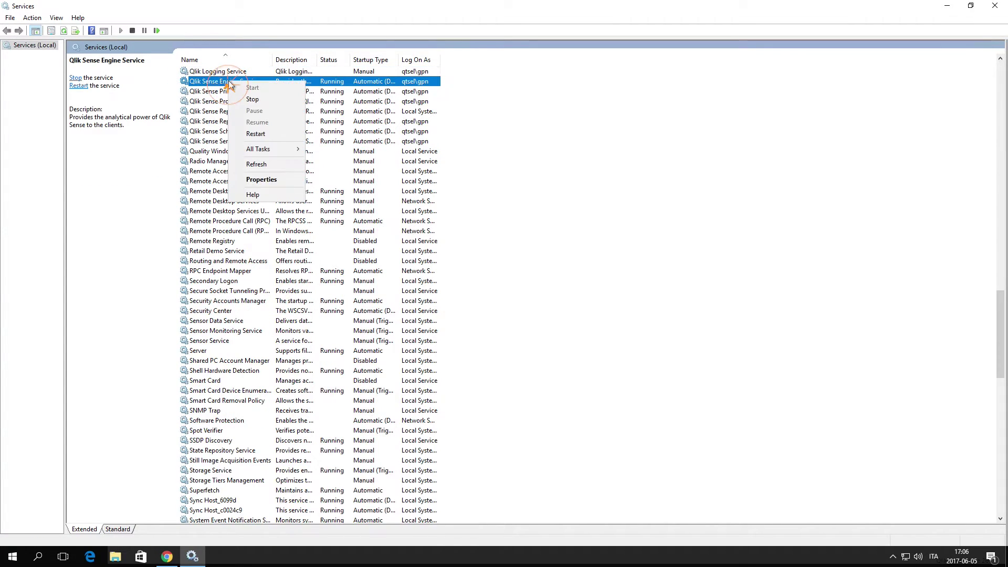
pyautogui.click(249, 99)
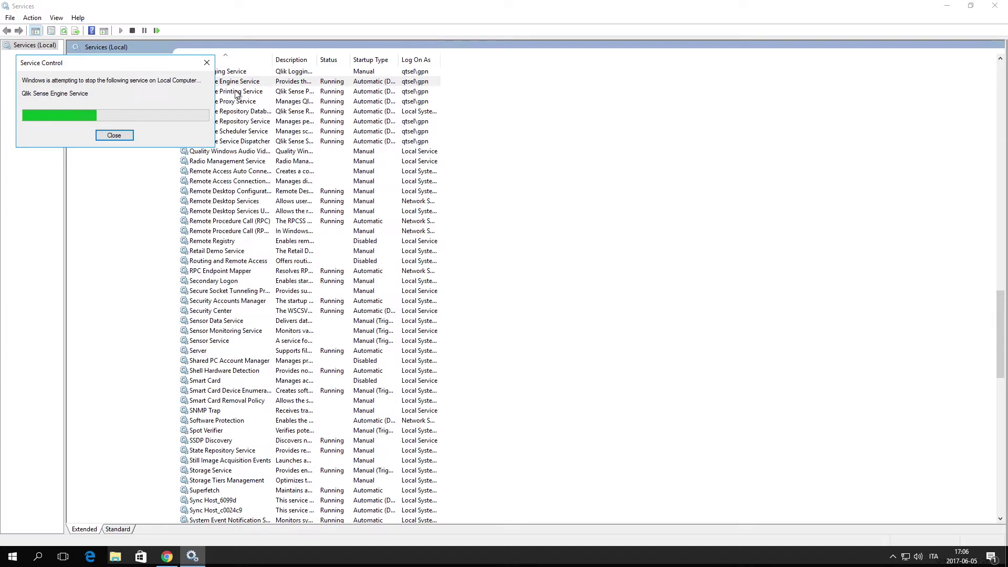
pyautogui.rightClick(217, 92)
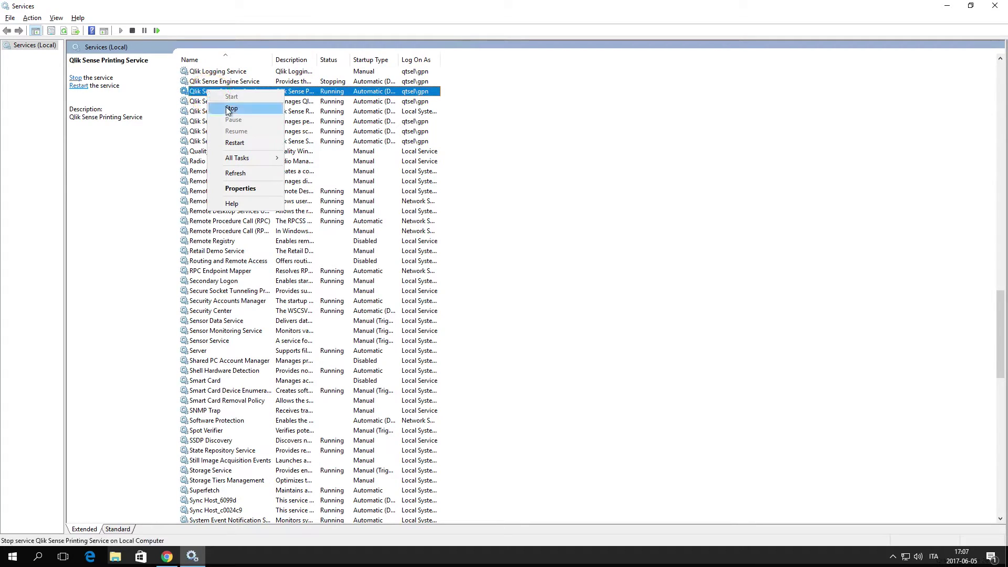
pyautogui.click(229, 107)
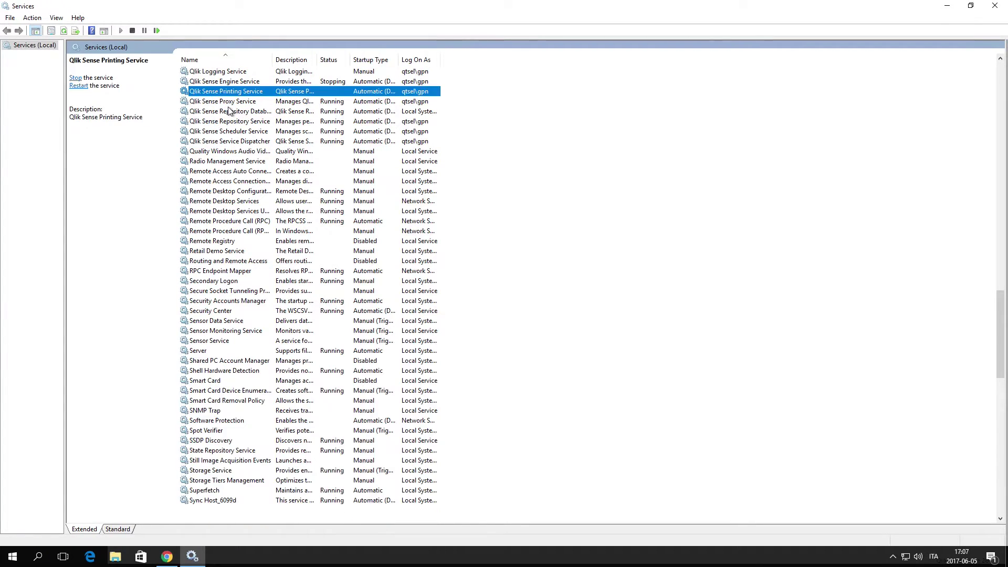
# Stop the Proxy, Repository (with dependents) and Service Dispatcher services, leaving Repository Database running
pyautogui.rightClick(225, 104)
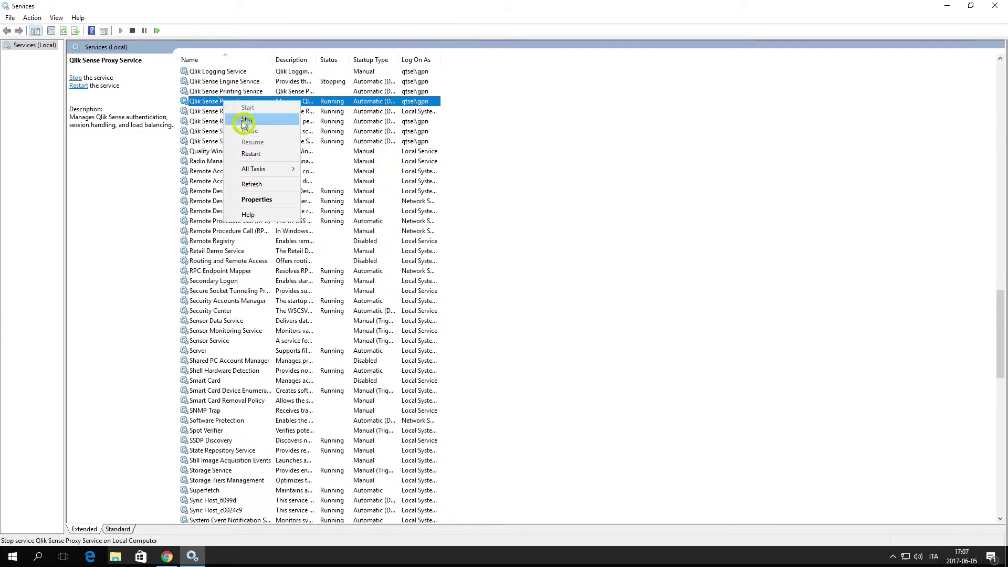
pyautogui.click(242, 121)
pyautogui.click(210, 122)
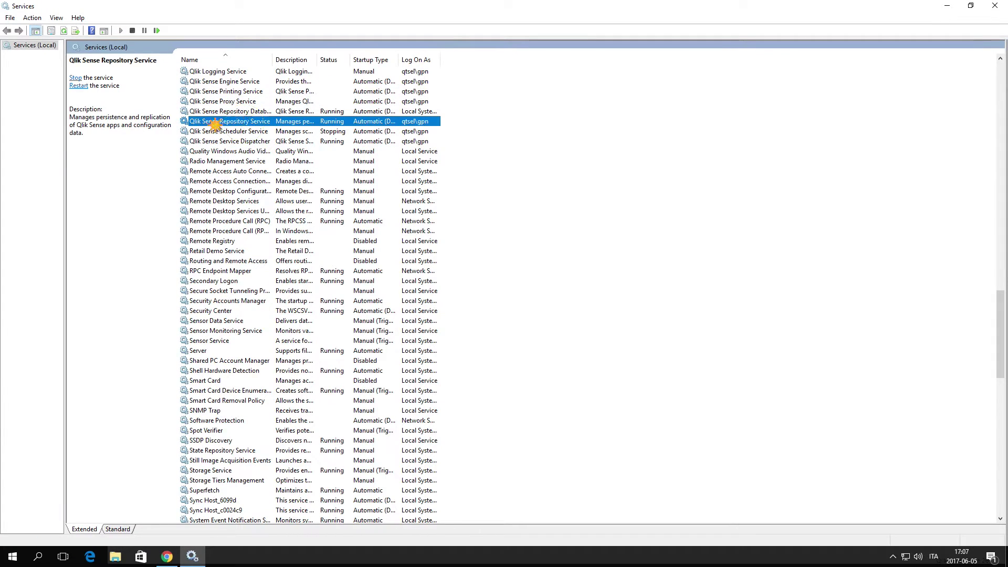
pyautogui.rightClick(215, 124)
pyautogui.click(240, 142)
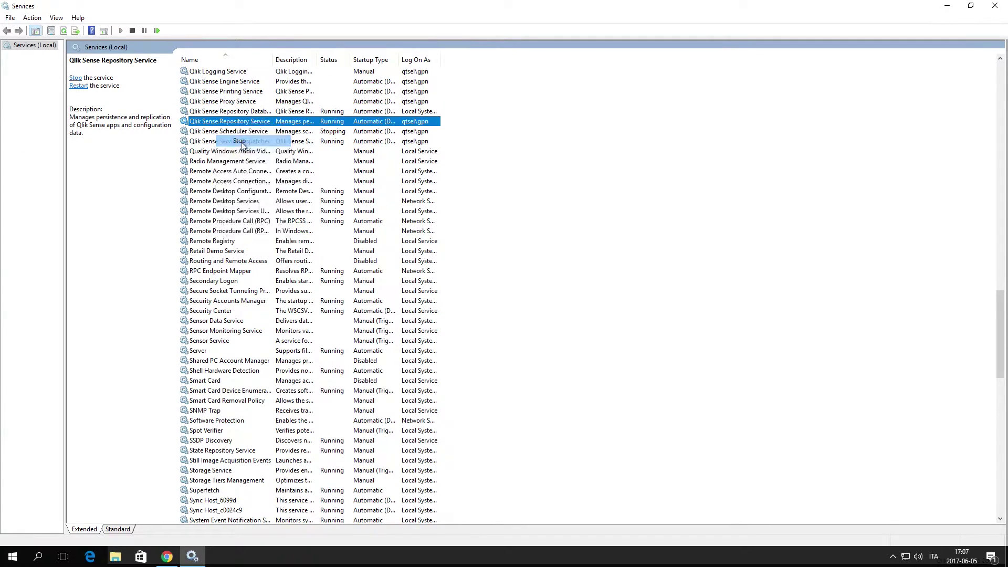
pyautogui.click(140, 187)
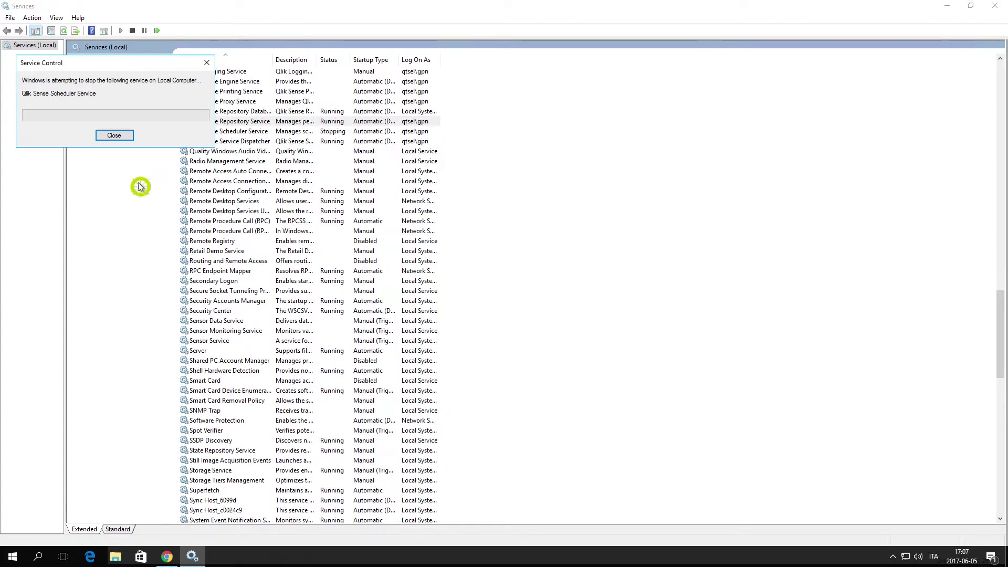
pyautogui.rightClick(250, 142)
pyautogui.click(269, 160)
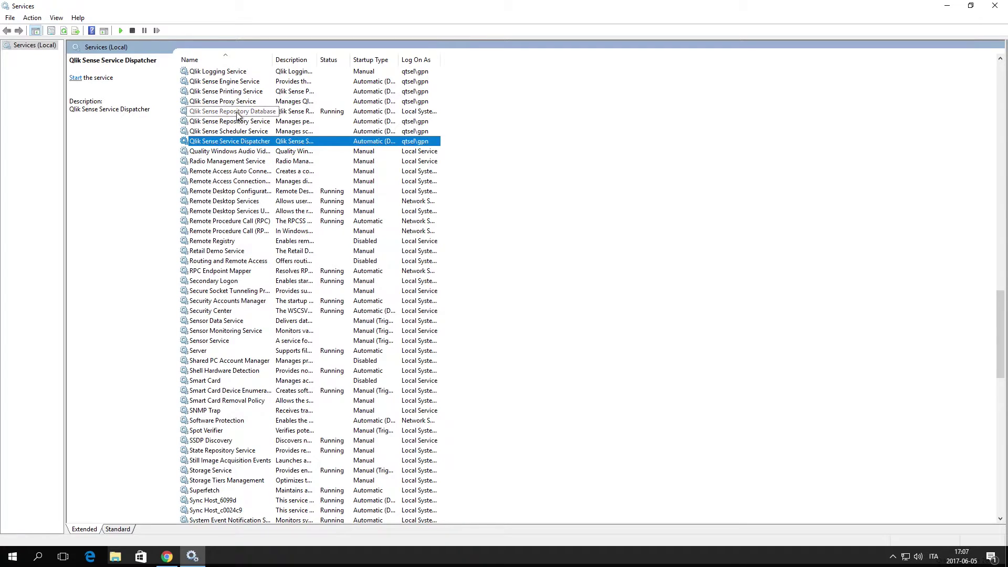
pyautogui.click(239, 112)
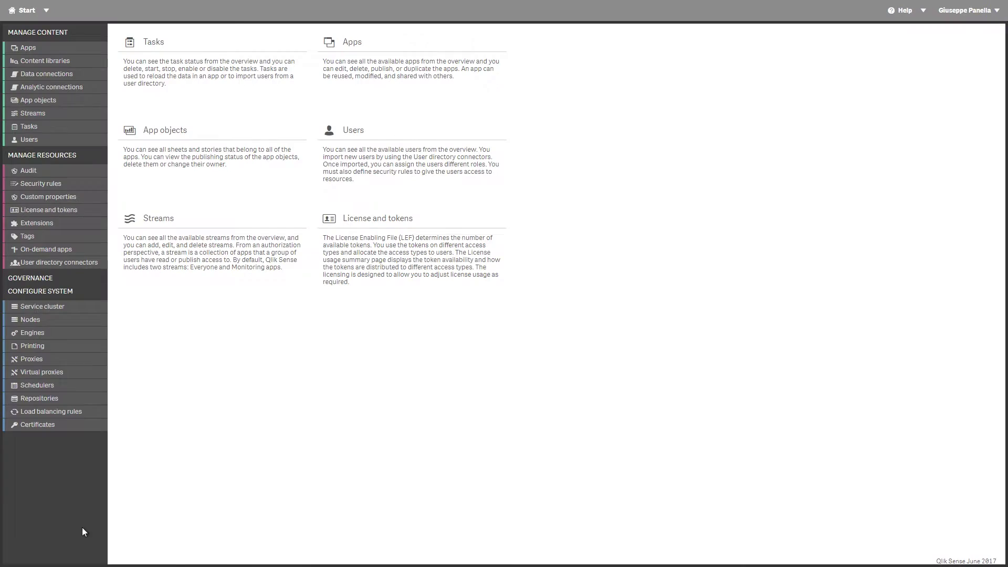
# Launch Command Prompt as administrator
pyautogui.press('super')
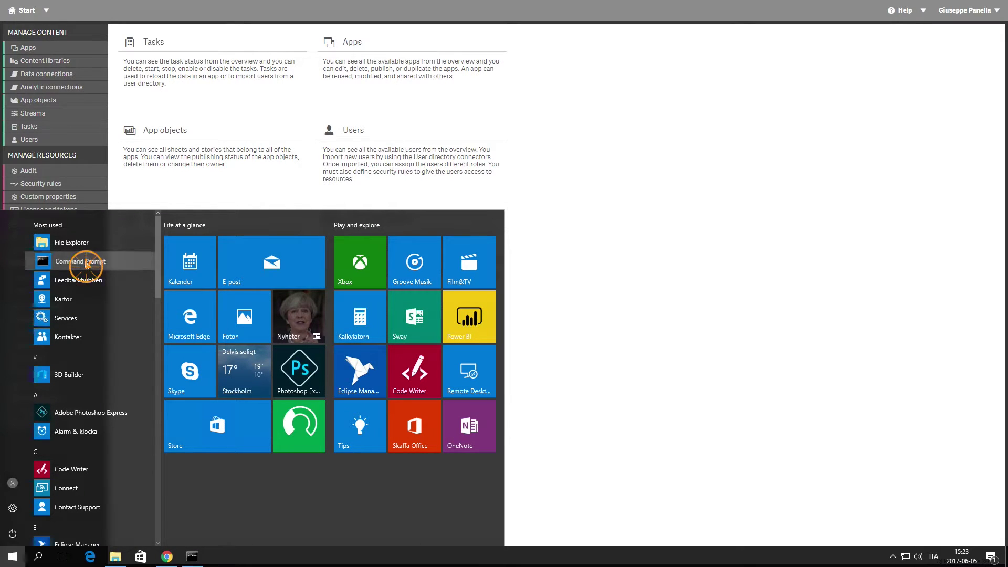
pyautogui.rightClick(83, 261)
pyautogui.moveTo(206, 289)
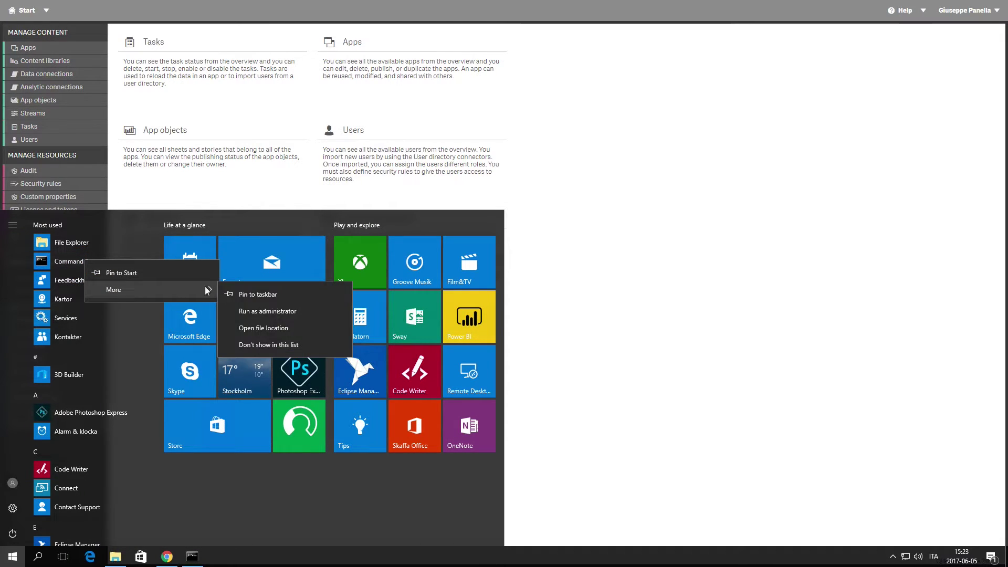
pyautogui.click(258, 313)
pyautogui.click(399, 350)
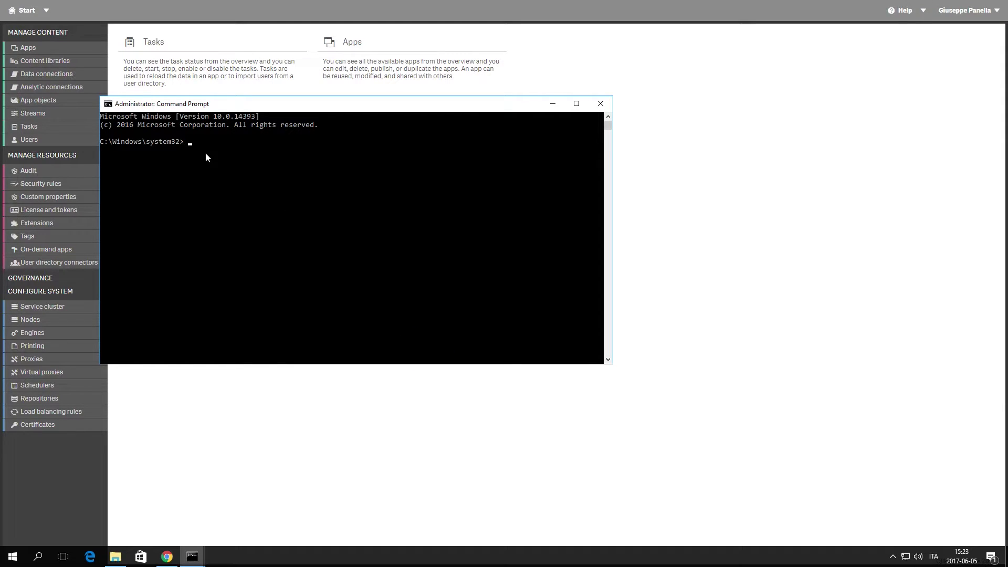
# Change directory to the PostgreSQL 9.6 bin folder using the path copied from Explorer
pyautogui.write('cd')
pyautogui.click(115, 556)
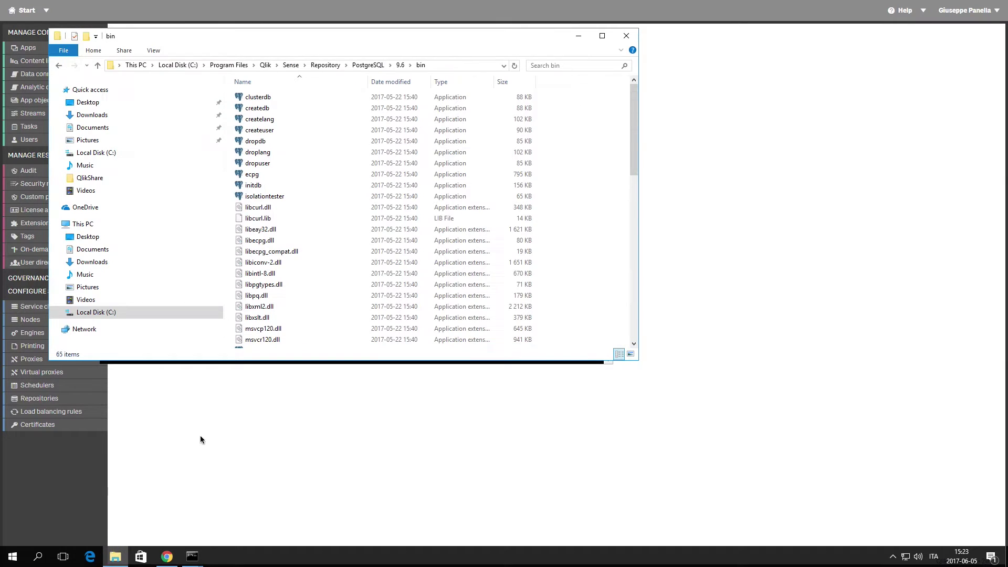
pyautogui.click(435, 65)
pyautogui.rightClick(250, 64)
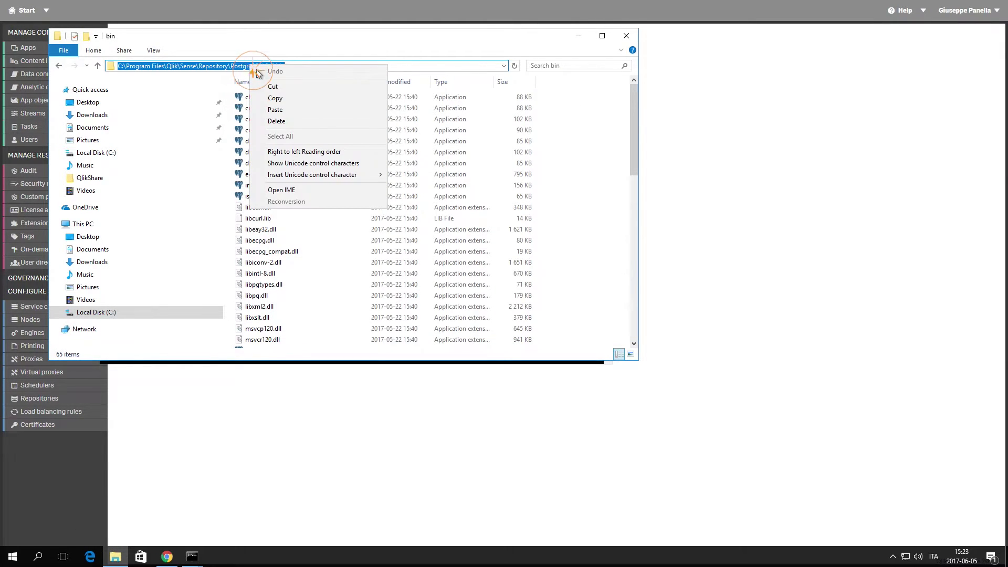
pyautogui.click(279, 97)
pyautogui.click(190, 556)
pyautogui.click(218, 152)
pyautogui.write('"')
pyautogui.hotkey('ctrl', 'v')
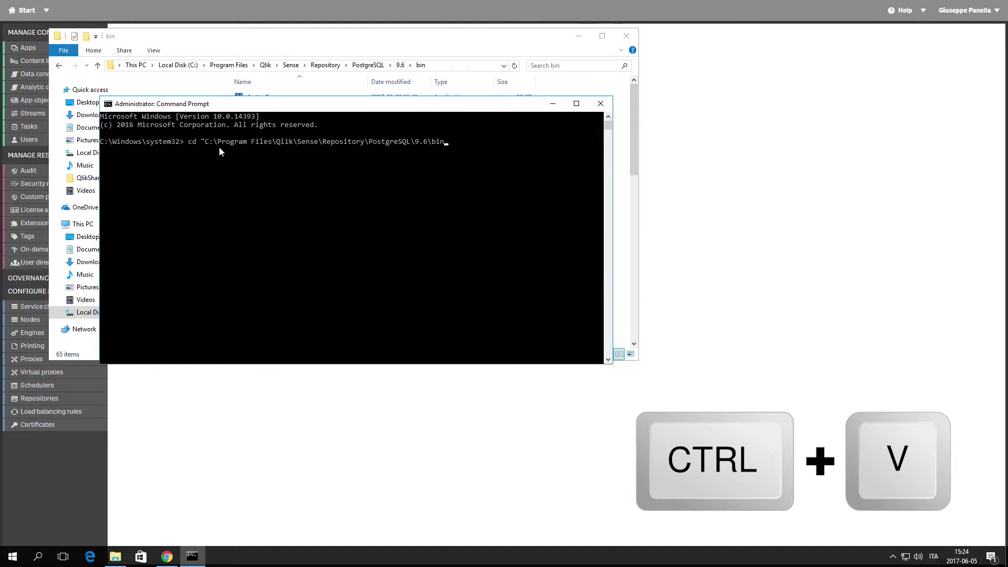
pyautogui.write('"')
pyautogui.press('Return')
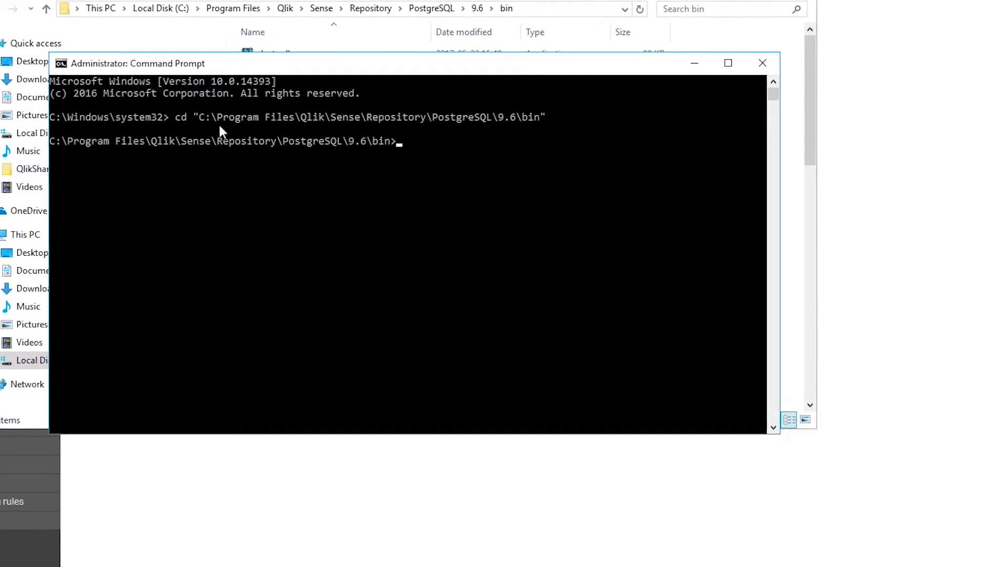
# Run pg_dump on port 4432 to back up QSR to C:\QSR_backup_file.tar, entering the password
pyautogui.click(406, 157)
pyautogui.write('pg_dump.exe -h localhost')
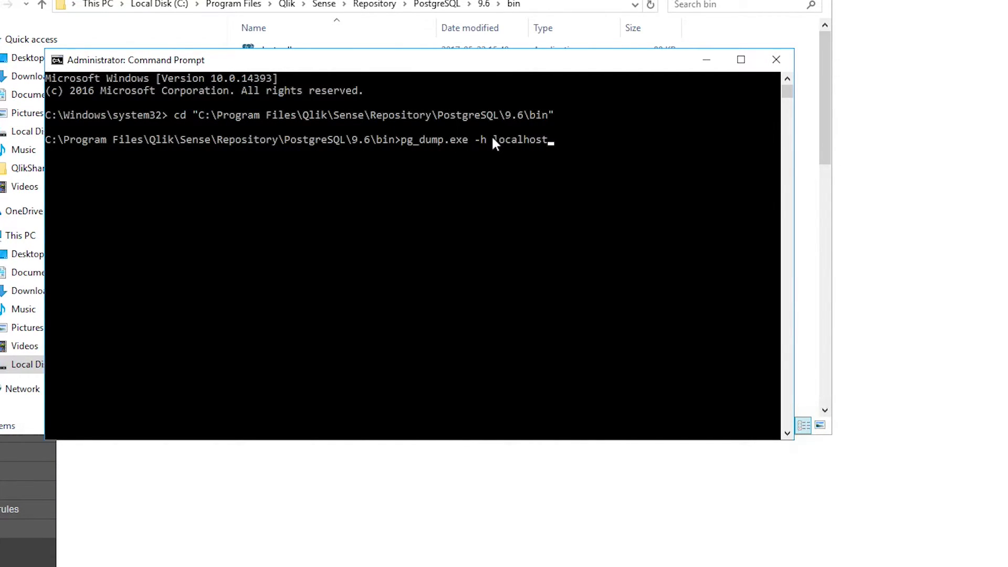
pyautogui.write(' -p 4432 -U postgres -b -F t -f "C:\\QSR_backup_file.tar" QSR')
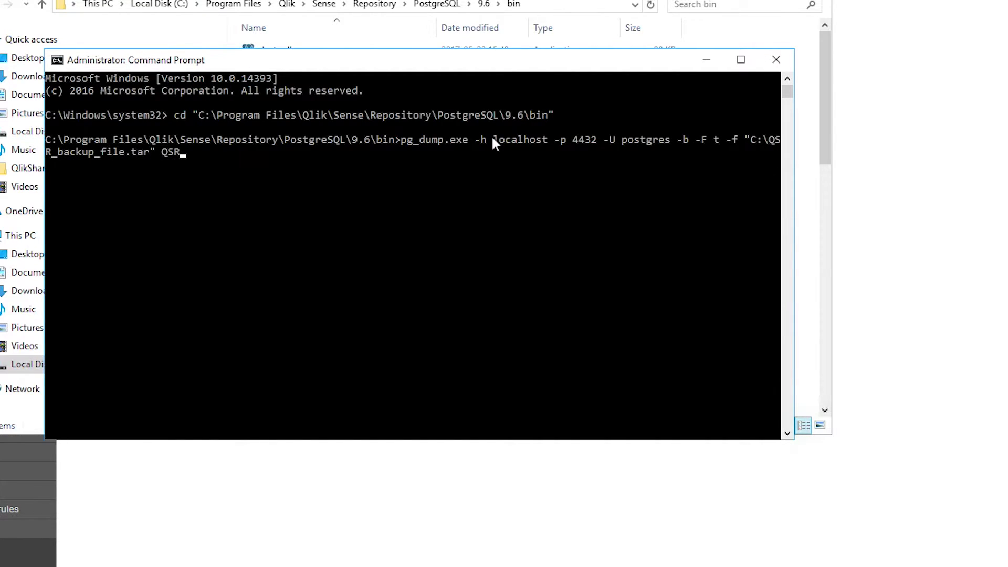
pyautogui.press('Return')
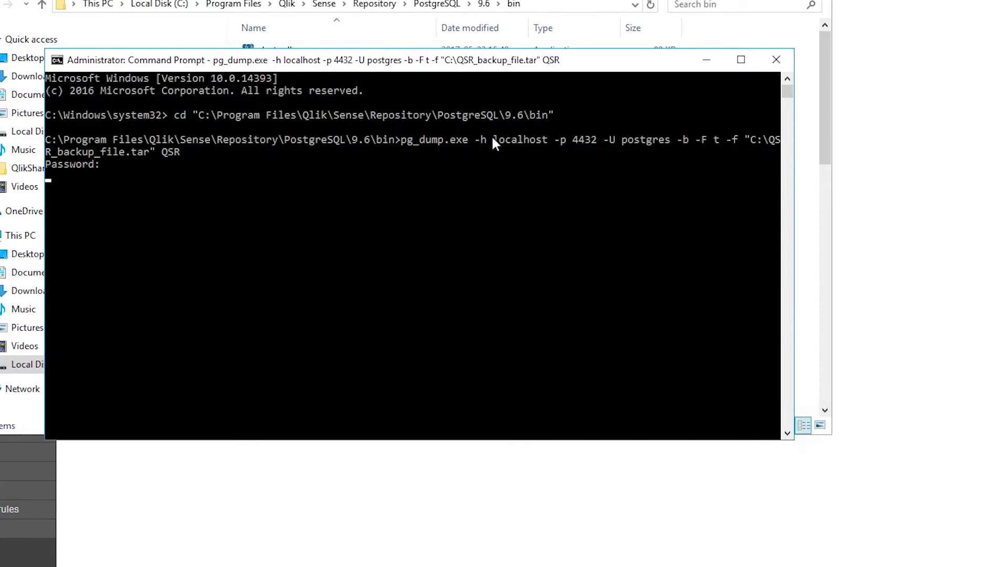
pyautogui.press('Return')
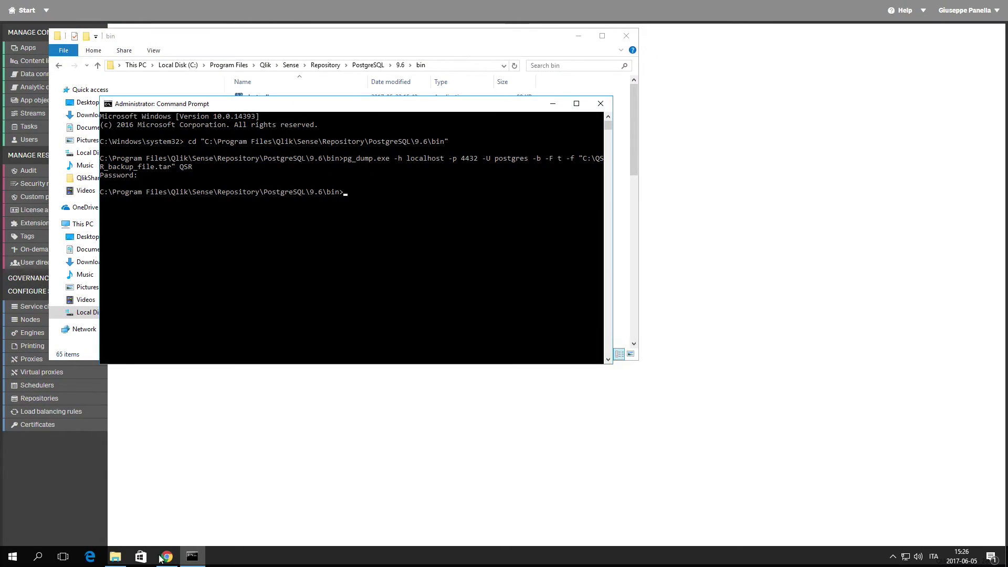
# Navigate the Explorer window to C:\ProgramData\Qlik\Sense
pyautogui.click(115, 557)
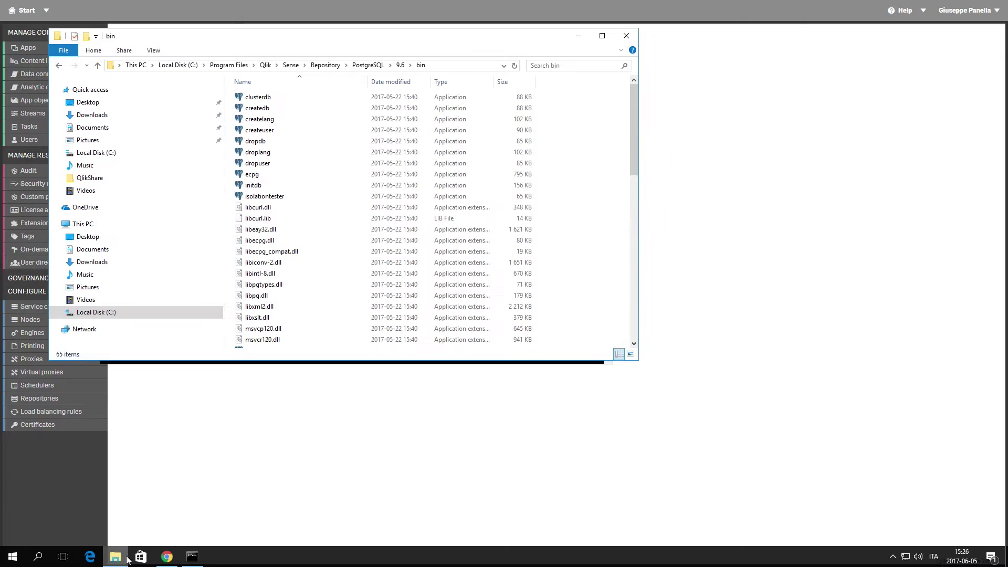
pyautogui.click(178, 65)
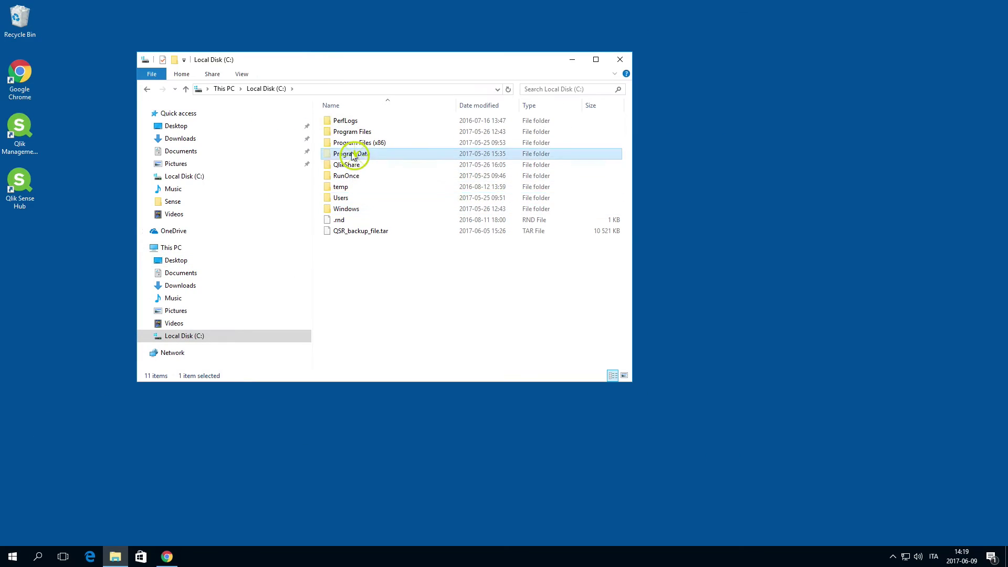
pyautogui.doubleClick(346, 154)
pyautogui.doubleClick(345, 165)
pyautogui.doubleClick(344, 144)
# Open a second window on the Sense folder and place it on the right
pyautogui.click(151, 77)
pyautogui.click(178, 90)
pyautogui.moveTo(370, 80); pyautogui.dragTo(626, 69)
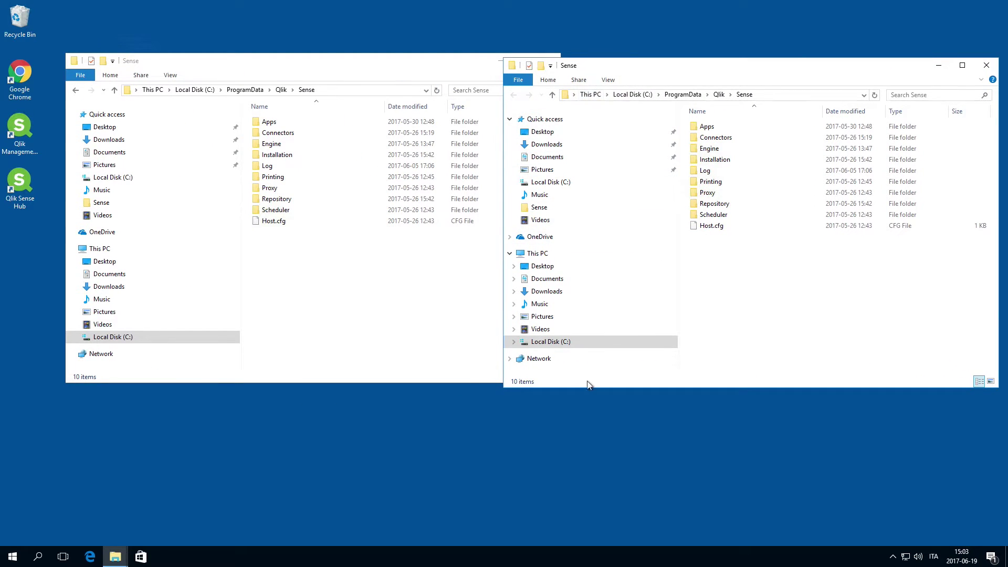
# Create a new folder named QlikSense_Backup at the root of C:
pyautogui.click(554, 342)
pyautogui.rightClick(732, 249)
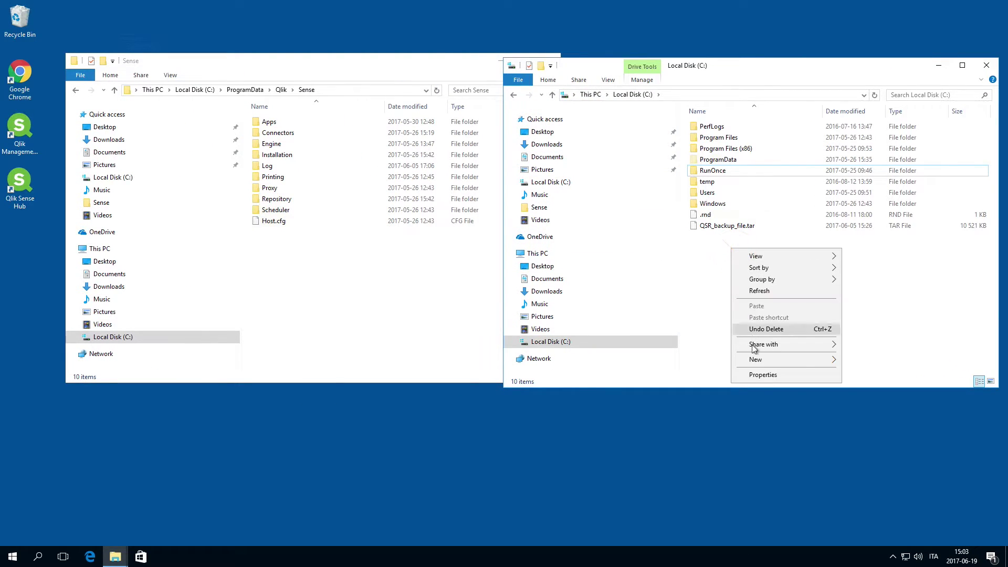
pyautogui.click(854, 360)
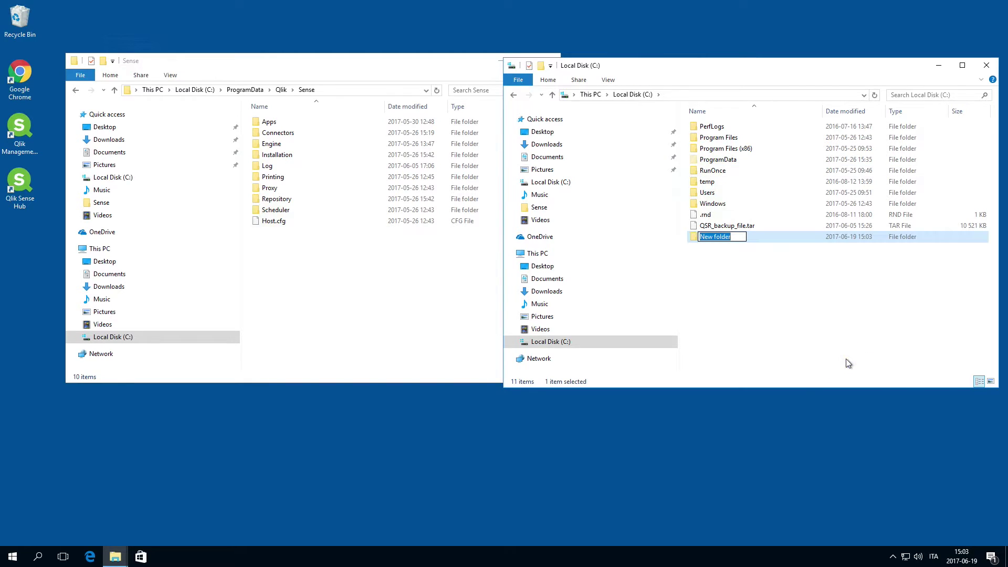
pyautogui.write('QlikSense_Backup')
pyautogui.press('Return')
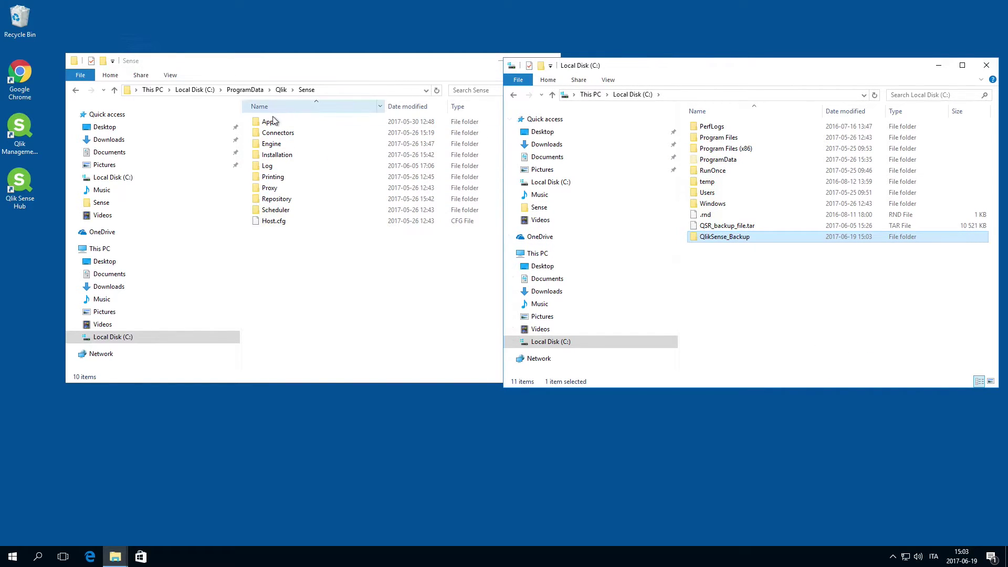
# Copy the Sense Apps folder into QlikSense_Backup
pyautogui.rightClick(267, 122)
pyautogui.click(294, 244)
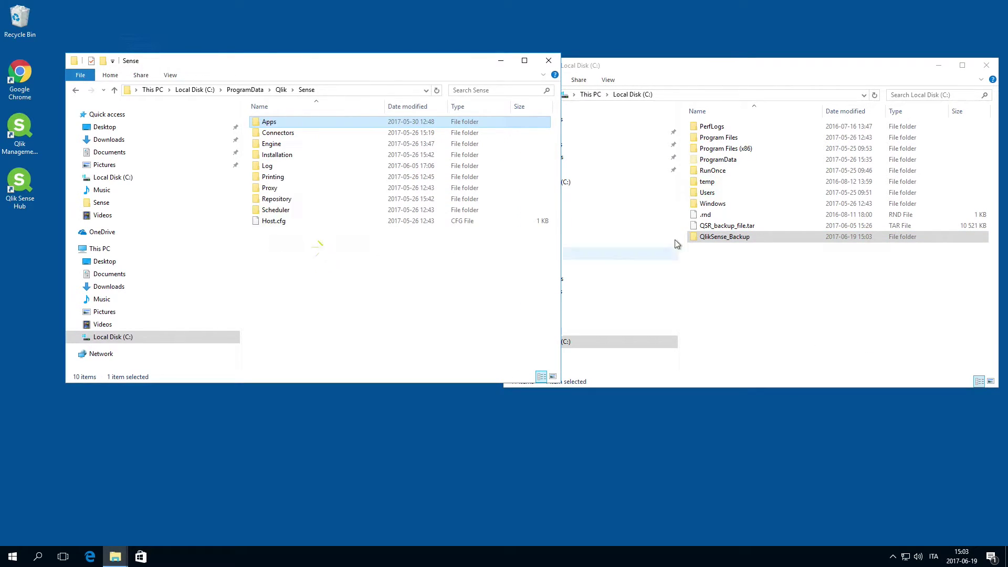
pyautogui.doubleClick(720, 236)
pyautogui.rightClick(723, 183)
pyautogui.click(748, 252)
# Copy Repository's AppContent, Archived Logs, Content and Extensions folders into QlikSense_Backup
pyautogui.doubleClick(275, 200)
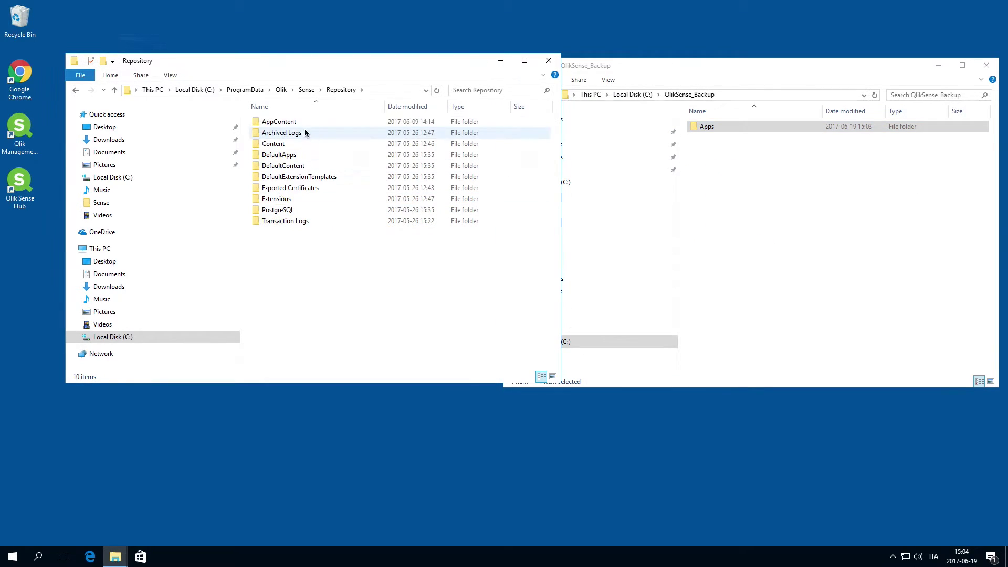
pyautogui.click(278, 122)
pyautogui.keyDown('ctrl'); pyautogui.click(284, 148); pyautogui.keyUp('ctrl')
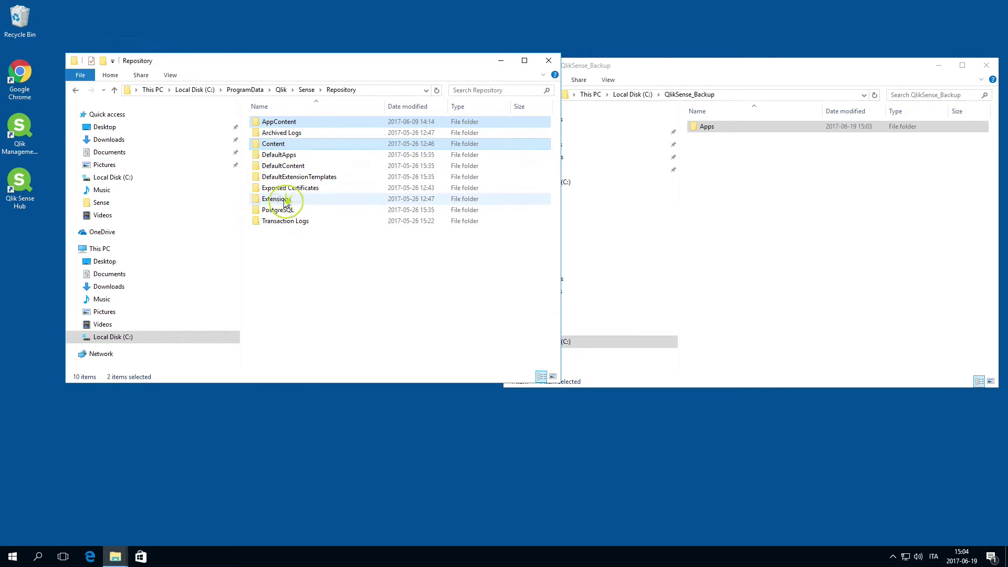
pyautogui.keyDown('ctrl'); pyautogui.click(286, 200); pyautogui.keyUp('ctrl')
pyautogui.keyDown('ctrl'); pyautogui.click(278, 134); pyautogui.keyUp('ctrl')
pyautogui.rightClick(278, 135)
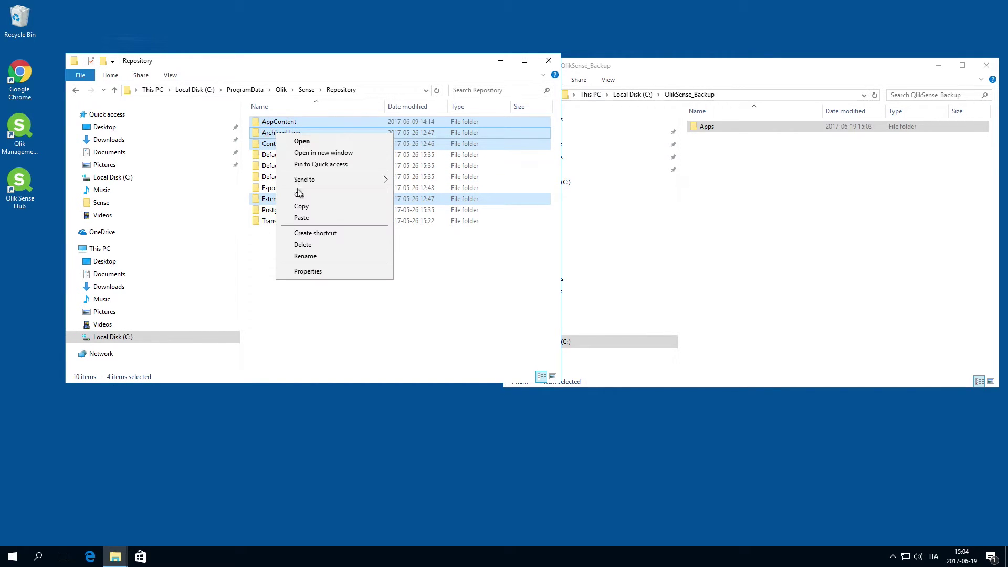
pyautogui.click(304, 210)
pyautogui.click(765, 196)
pyautogui.rightClick(756, 193)
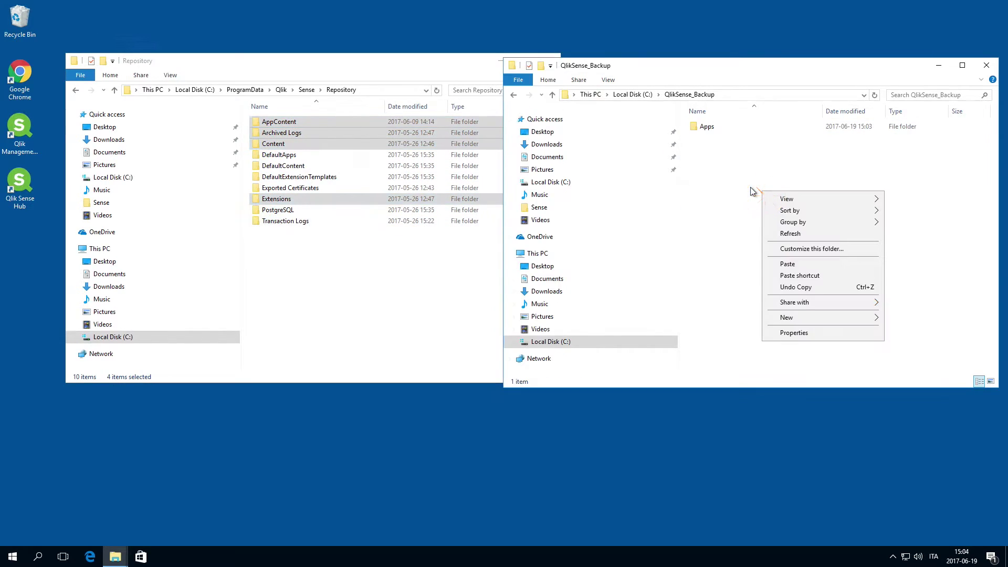
pyautogui.click(801, 264)
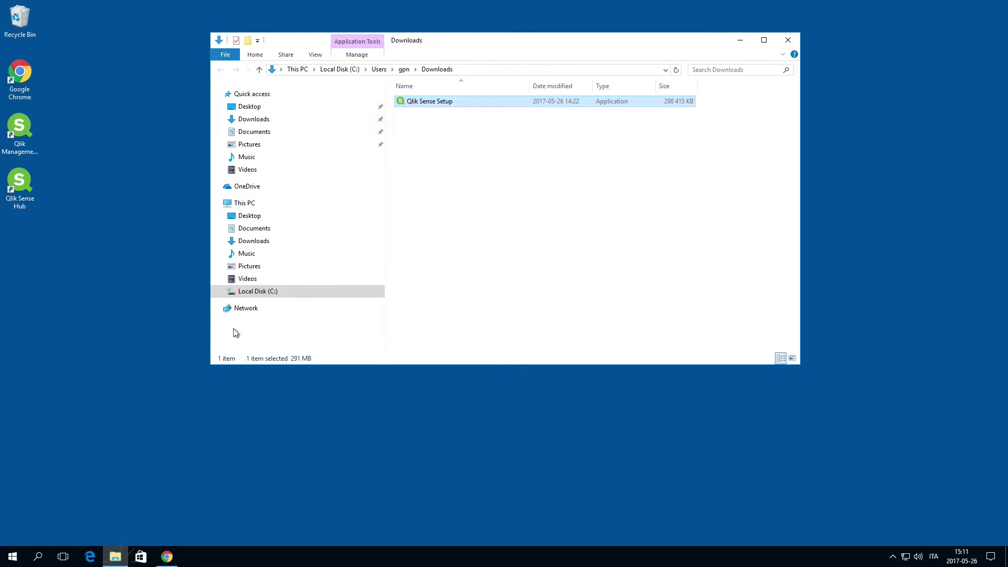
pyautogui.click(227, 55)
# In a second window, create a new folder named QlikShare at the root of C:
pyautogui.click(246, 72)
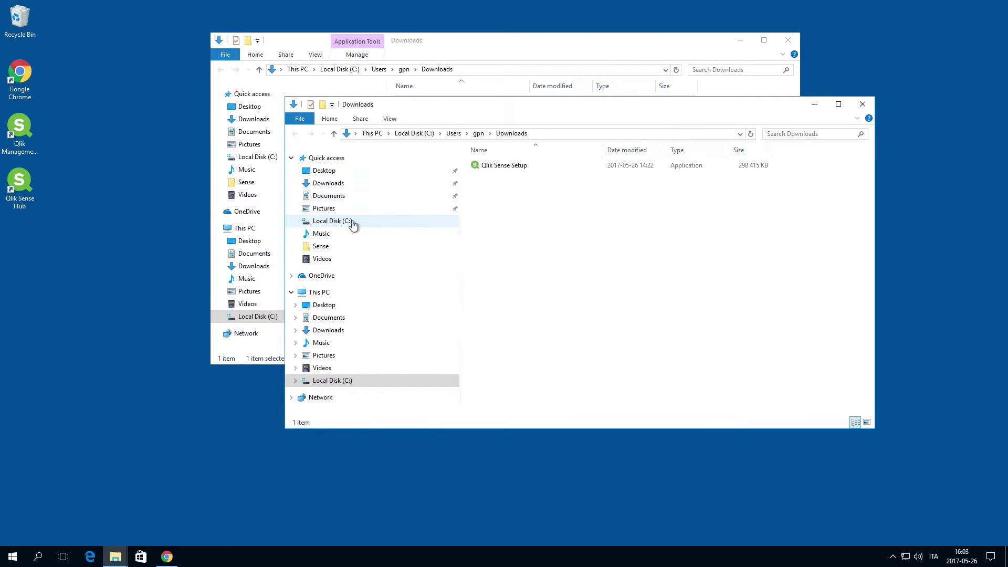
pyautogui.click(351, 222)
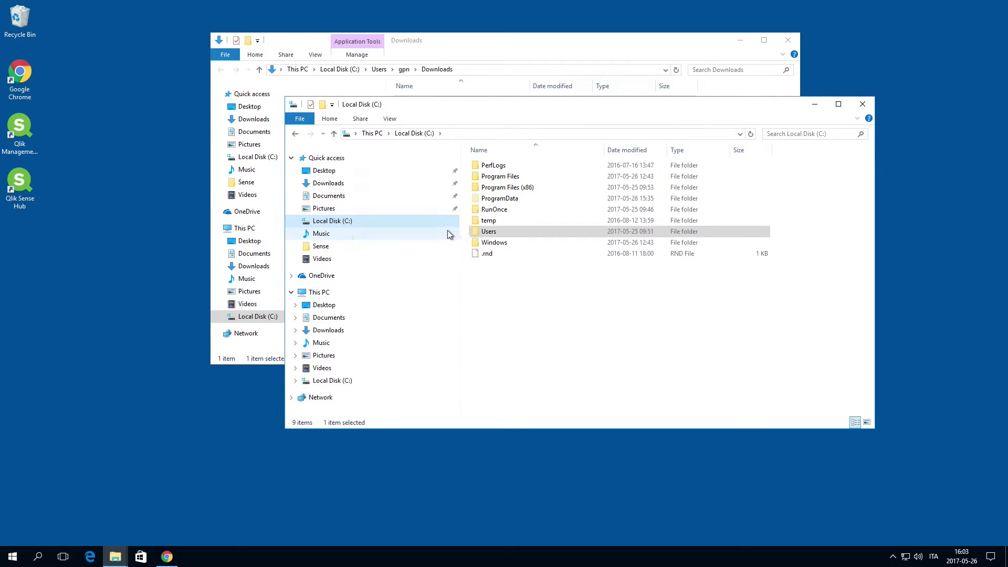
pyautogui.rightClick(499, 284)
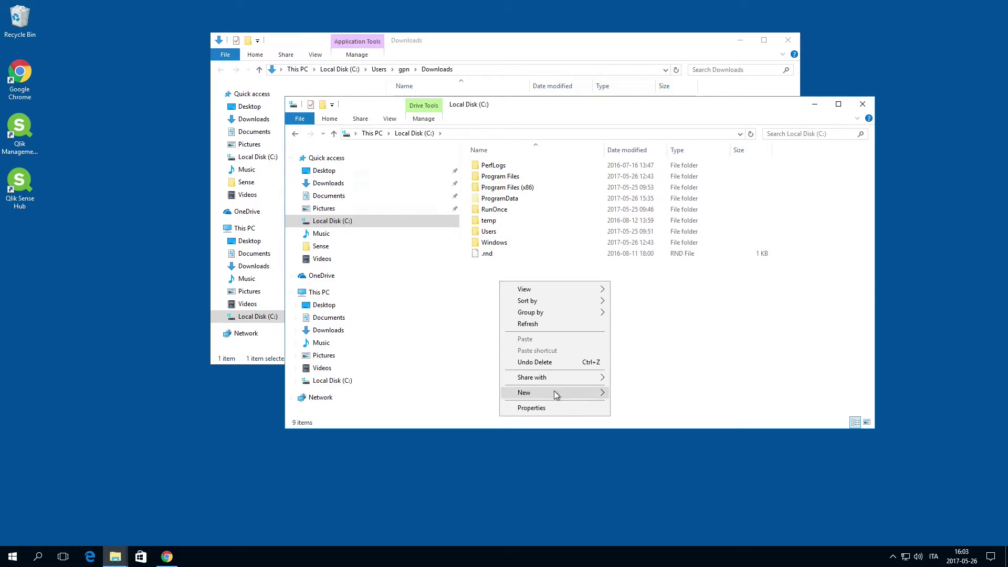
pyautogui.moveTo(556, 395)
pyautogui.click(634, 394)
pyautogui.write('Ql')
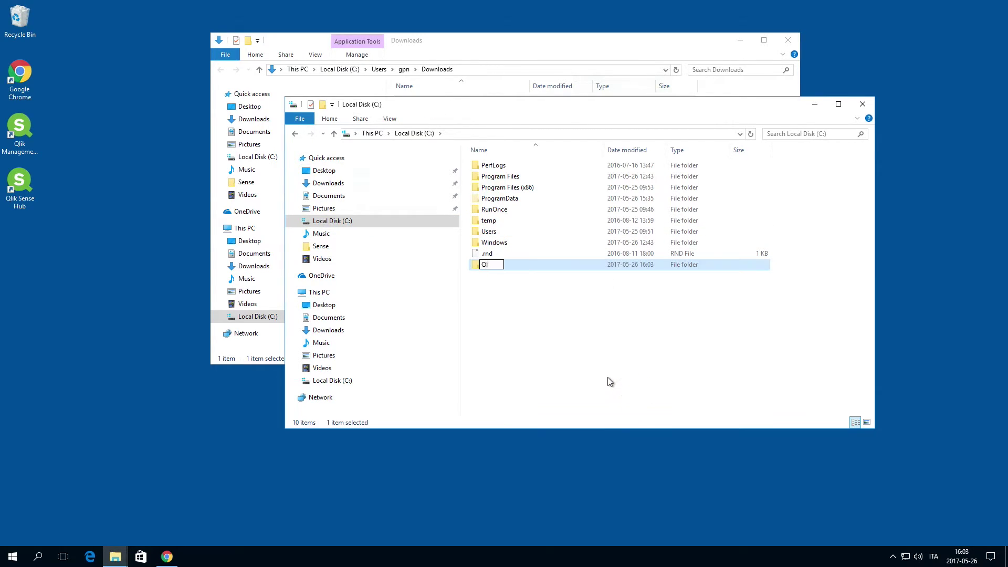
pyautogui.write('ikShare')
pyautogui.press('Return')
# Share the QlikShare folder with Everyone at Read permission
pyautogui.rightClick(503, 211)
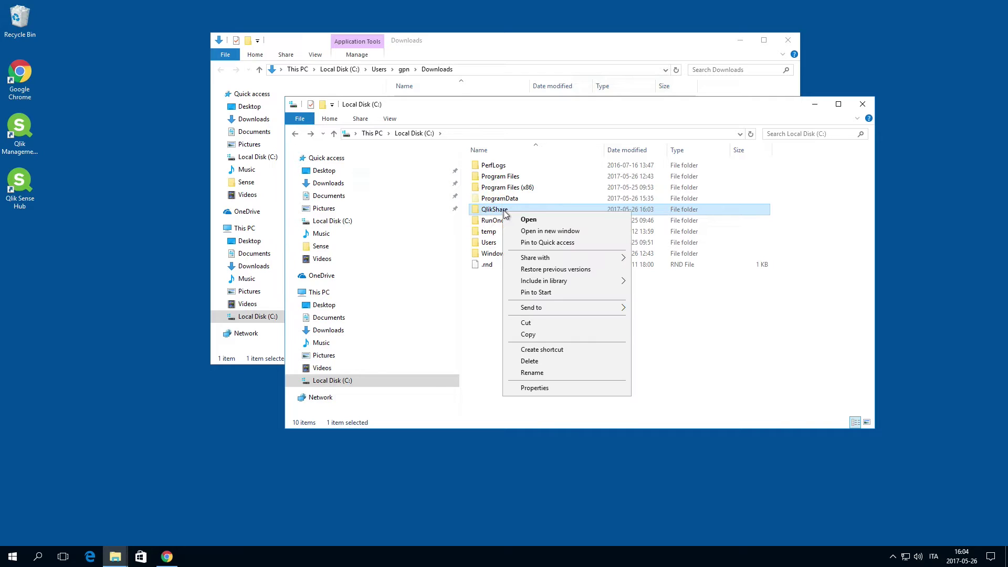
pyautogui.moveTo(551, 260)
pyautogui.click(660, 272)
pyautogui.click(581, 251)
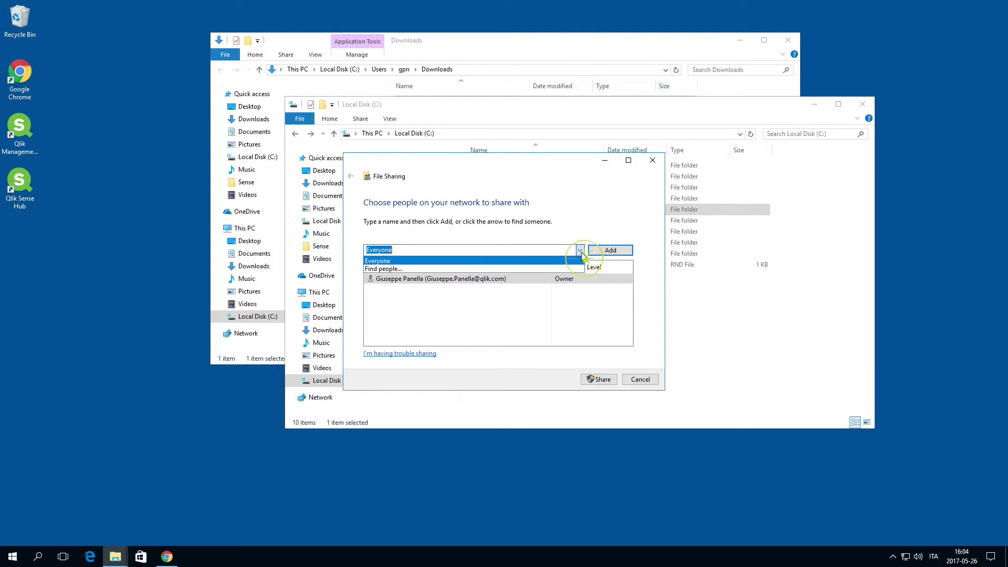
pyautogui.click(555, 262)
pyautogui.click(611, 250)
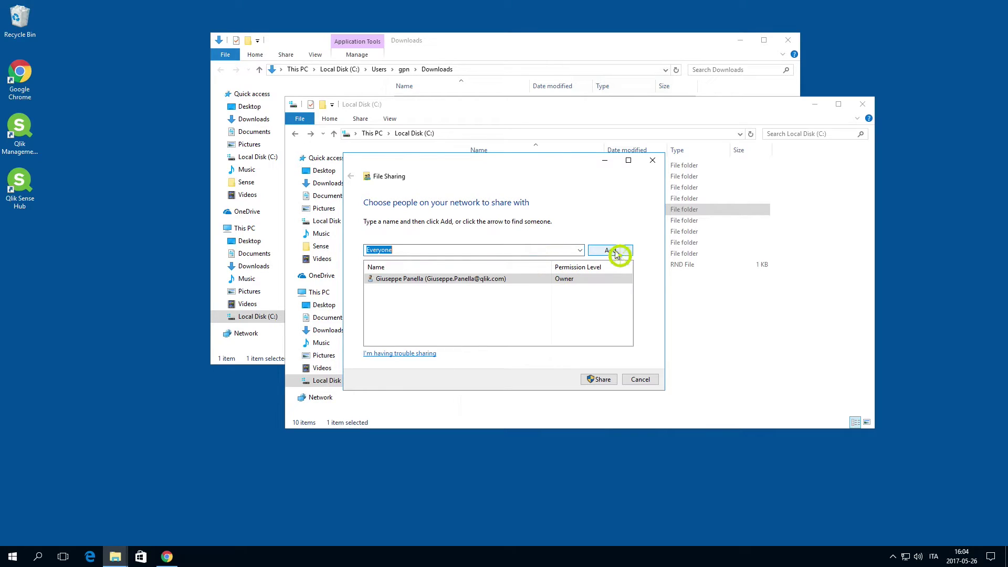
pyautogui.click(598, 379)
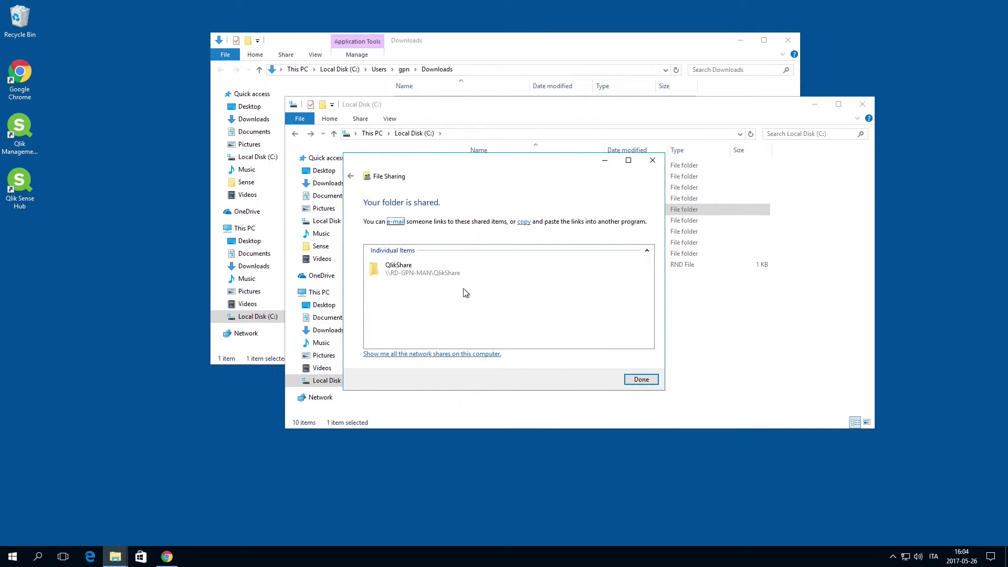
pyautogui.click(640, 378)
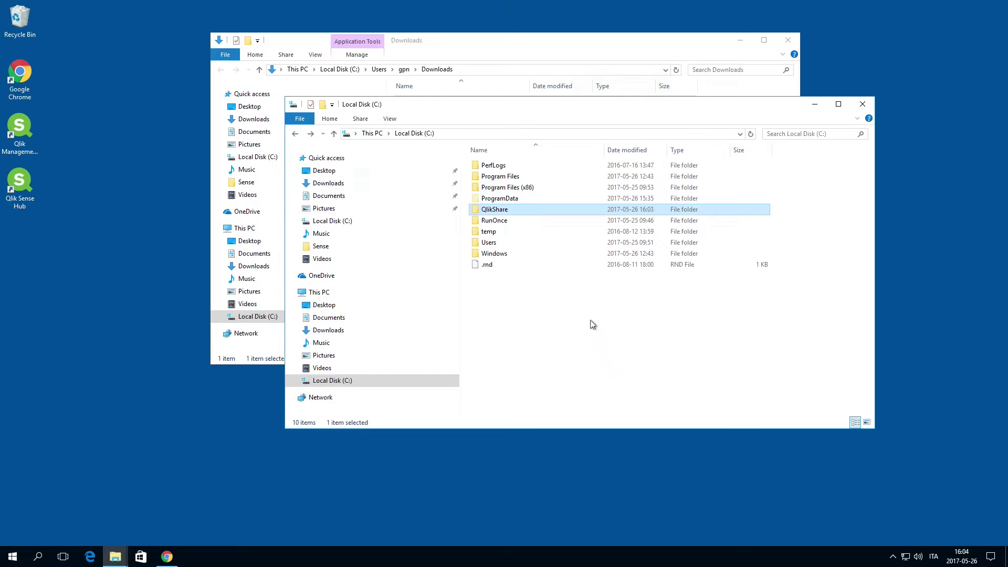
# Inside QlikShare, create subfolders named Apps and ArchivedLogs
pyautogui.doubleClick(495, 211)
pyautogui.rightClick(496, 210)
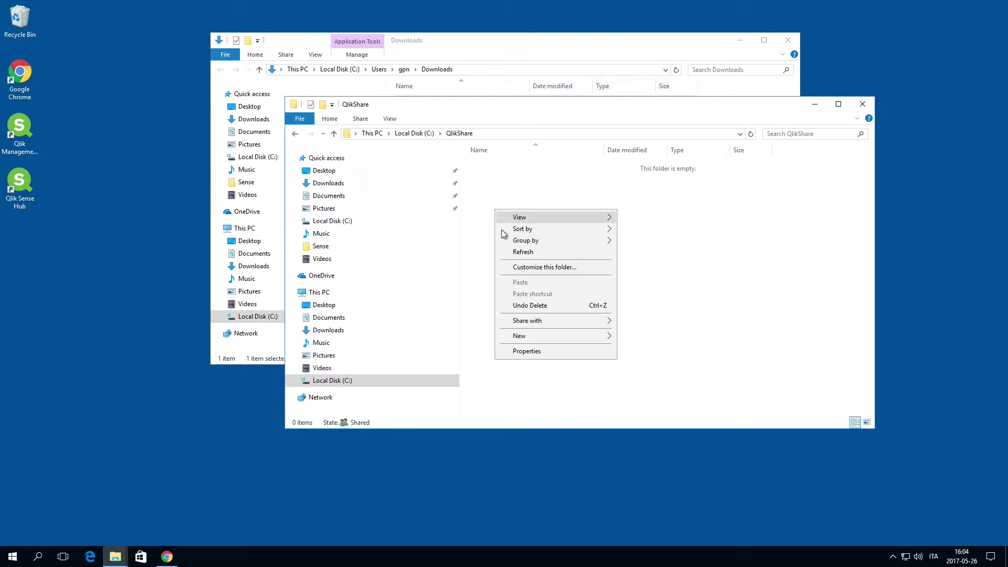
pyautogui.moveTo(552, 336)
pyautogui.click(626, 337)
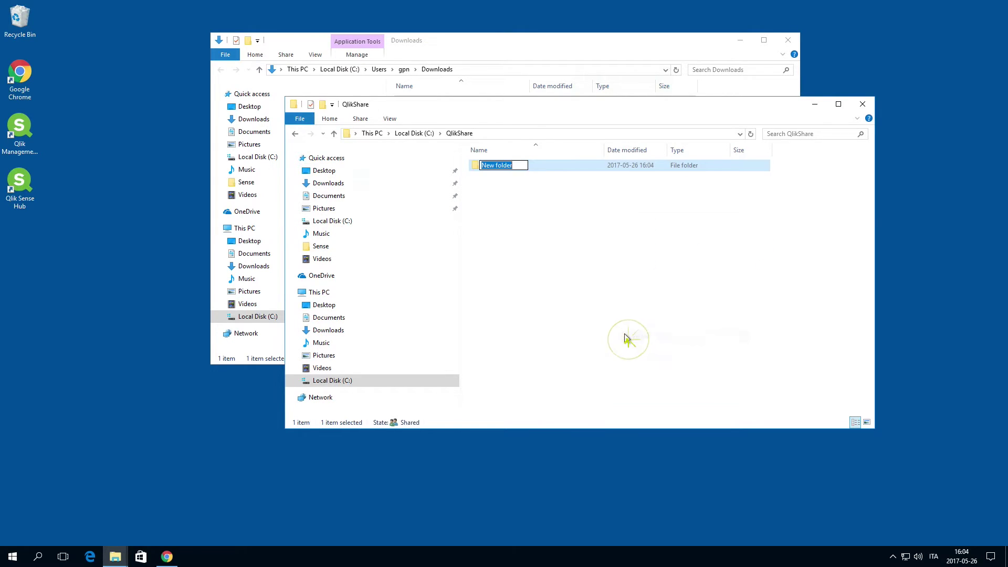
pyautogui.write('Apps')
pyautogui.press('Return')
pyautogui.rightClick(491, 198)
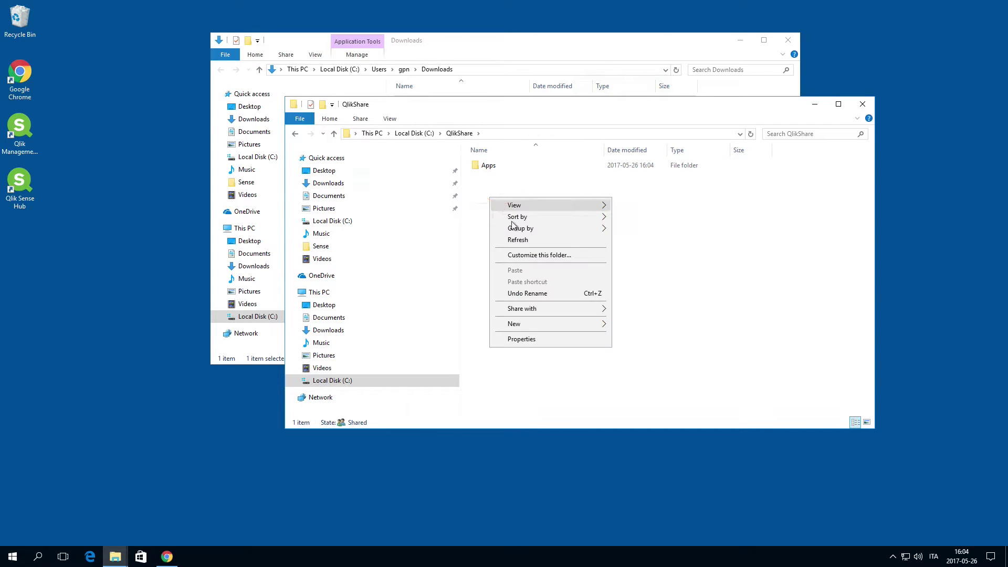
pyautogui.moveTo(557, 324)
pyautogui.click(623, 326)
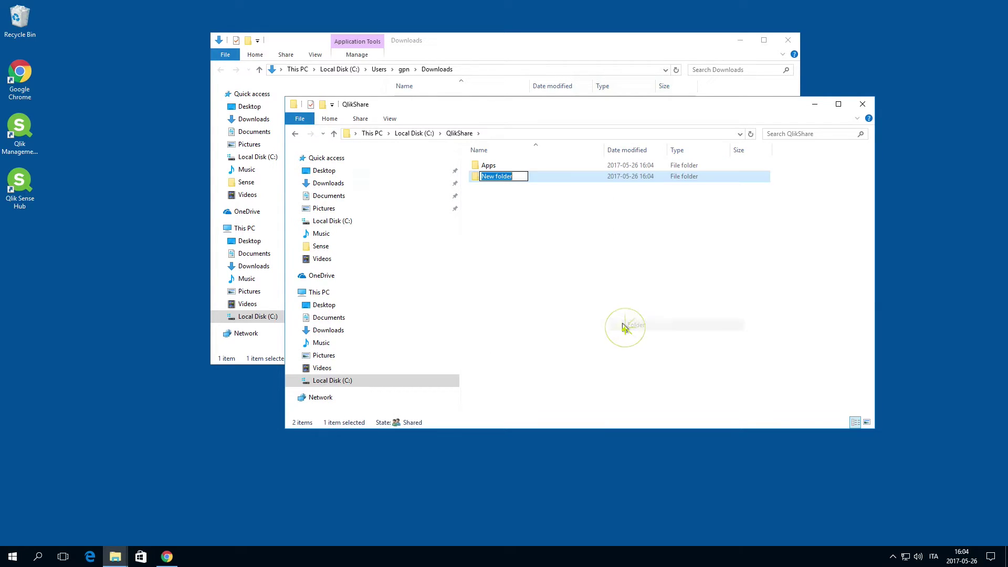
pyautogui.write('ArchivedLogs')
pyautogui.press('Return')
# Add two more QlikShare subfolders named CustomData and StaticContent
pyautogui.rightClick(505, 208)
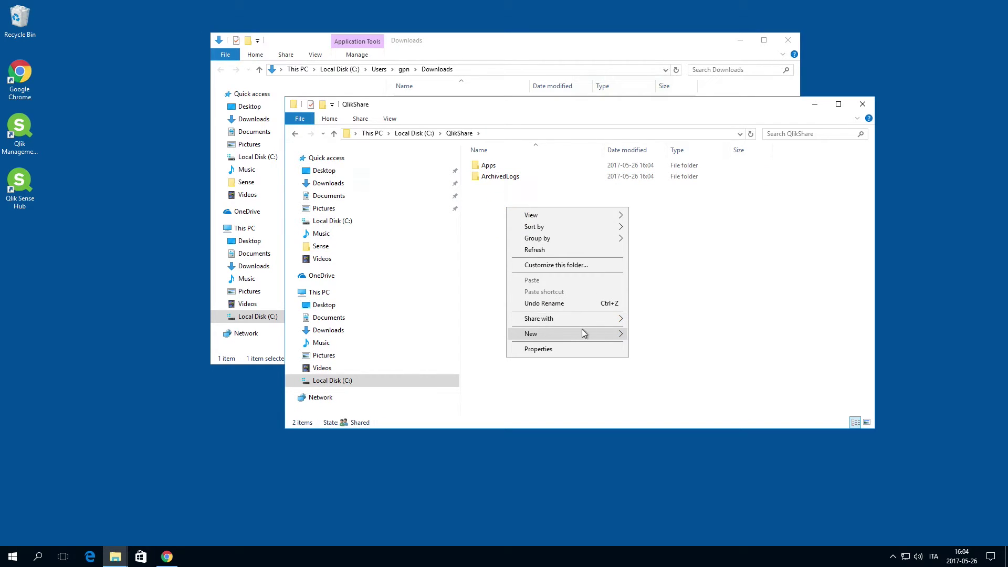
pyautogui.moveTo(588, 334)
pyautogui.click(636, 335)
pyautogui.write('CustomData')
pyautogui.press('Return')
pyautogui.rightClick(469, 208)
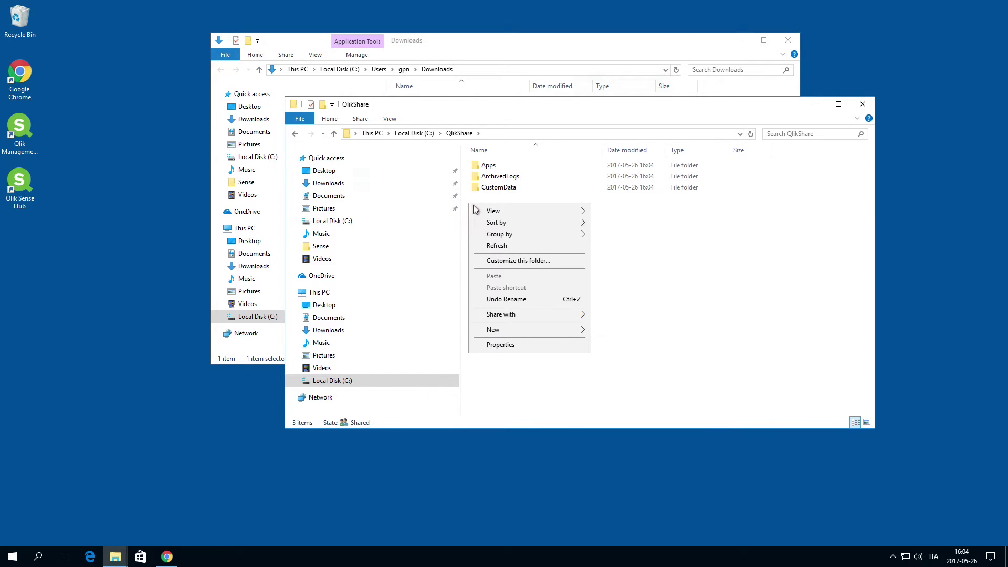
pyautogui.moveTo(581, 329)
pyautogui.click(612, 330)
pyautogui.write('StaticContent')
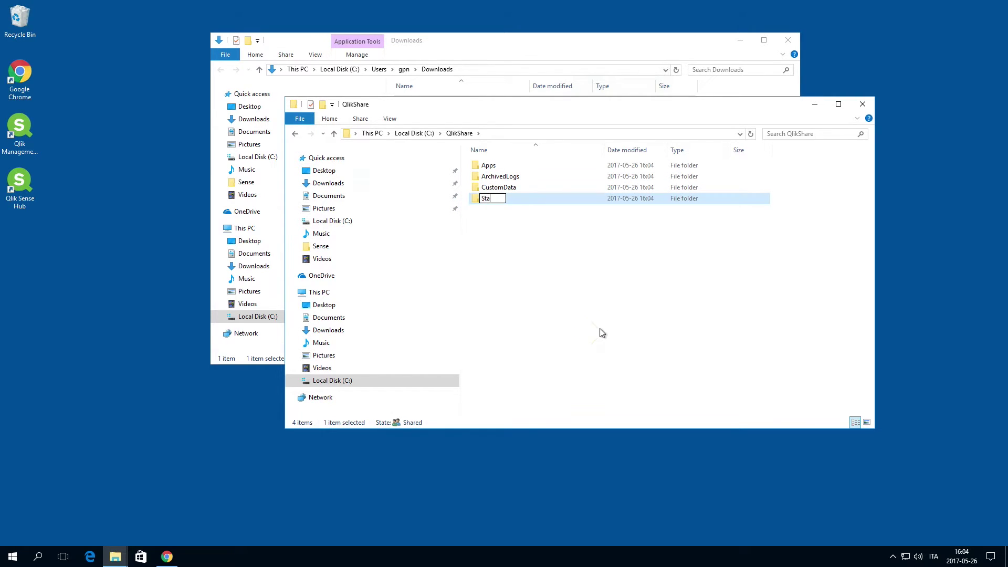
pyautogui.press('Return')
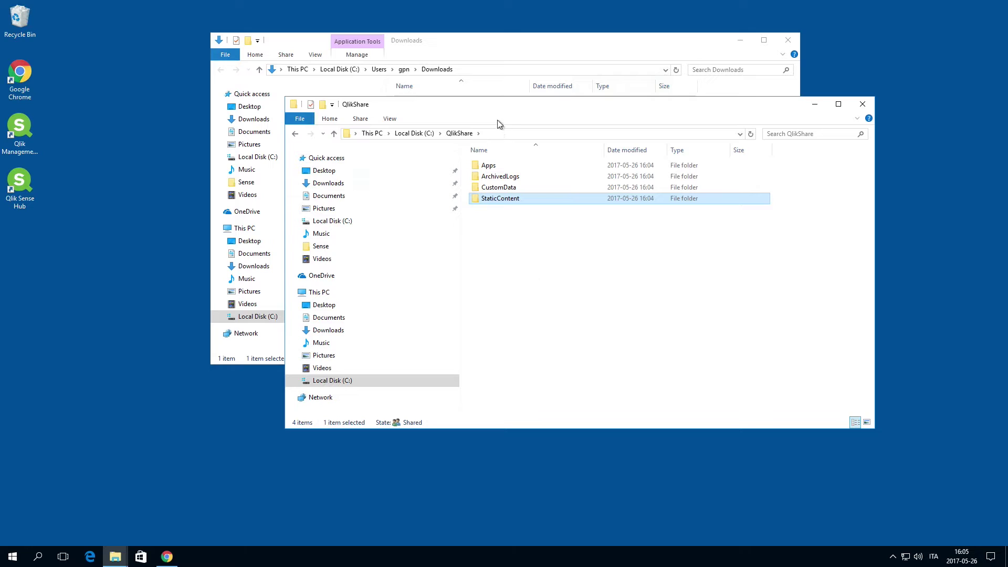
# Open a second Explorer window and arrange it left of the QlikShare window
pyautogui.click(300, 120)
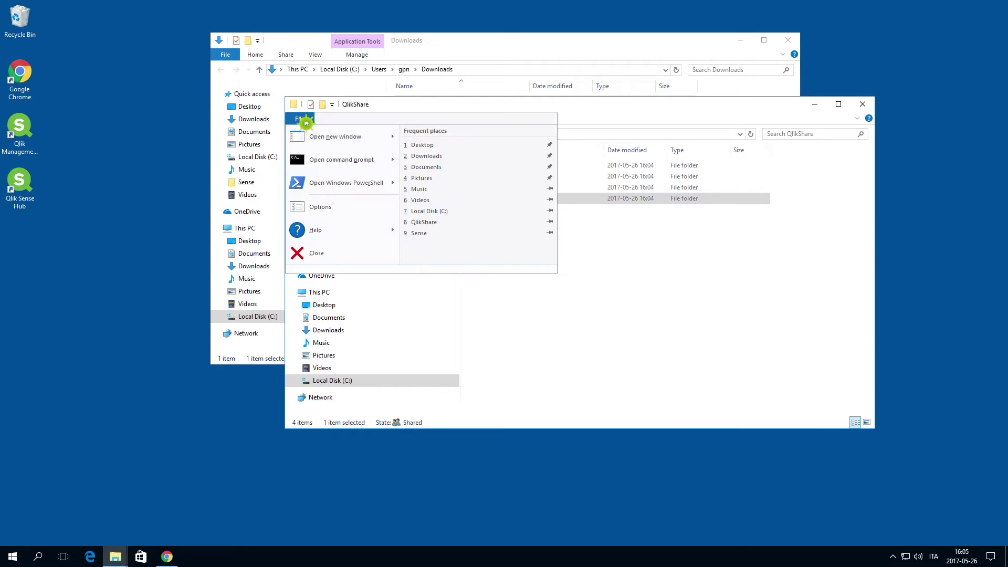
pyautogui.click(328, 136)
pyautogui.moveTo(443, 125); pyautogui.dragTo(205, 122)
pyautogui.moveTo(662, 113); pyautogui.dragTo(761, 112)
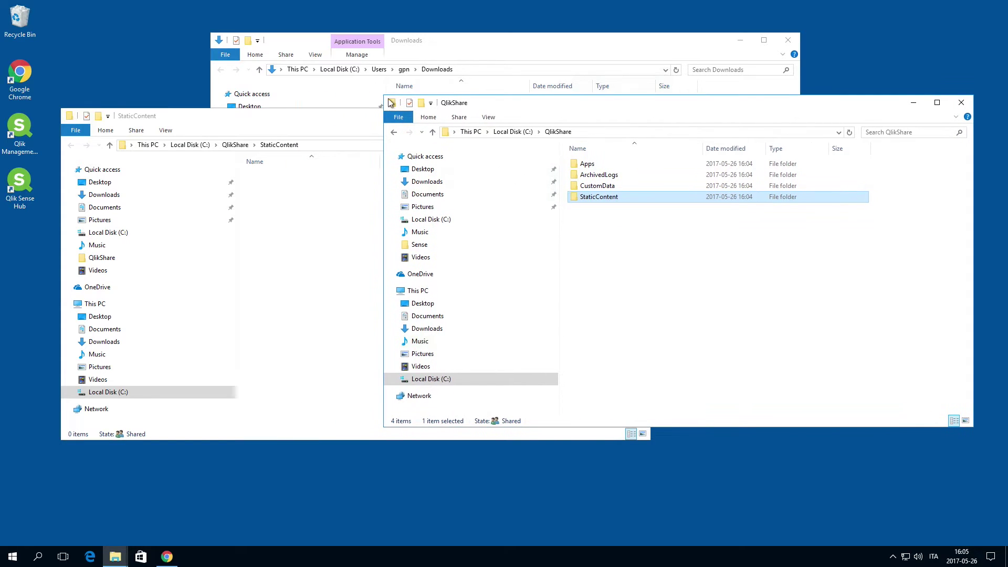
pyautogui.moveTo(387, 97); pyautogui.dragTo(606, 108)
pyautogui.moveTo(733, 118); pyautogui.dragTo(789, 129)
# Copy everything in C:\ProgramData\Qlik\Sense\Apps into QlikShare\Apps
pyautogui.click(190, 145)
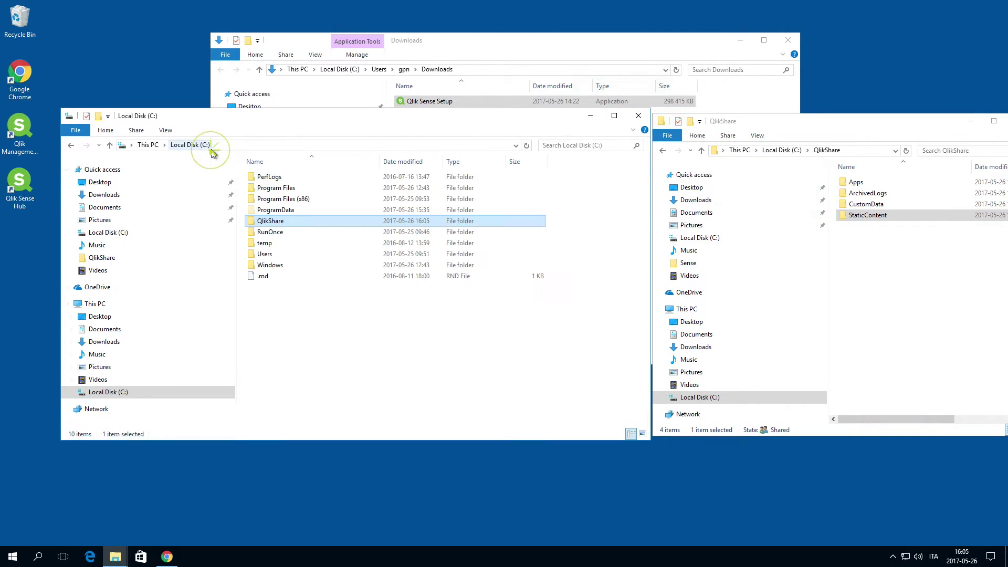
pyautogui.doubleClick(261, 210)
pyautogui.doubleClick(264, 223)
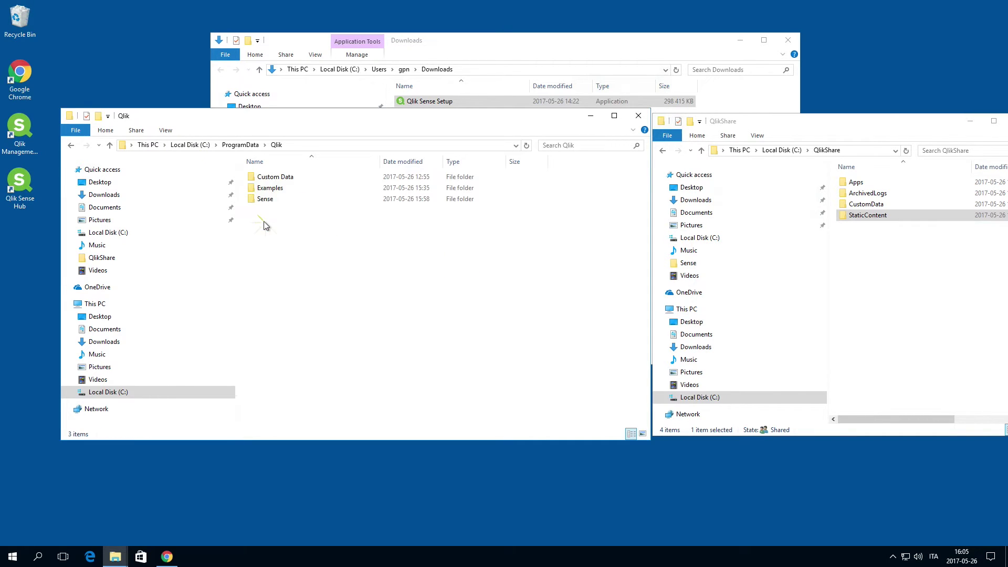
pyautogui.doubleClick(265, 199)
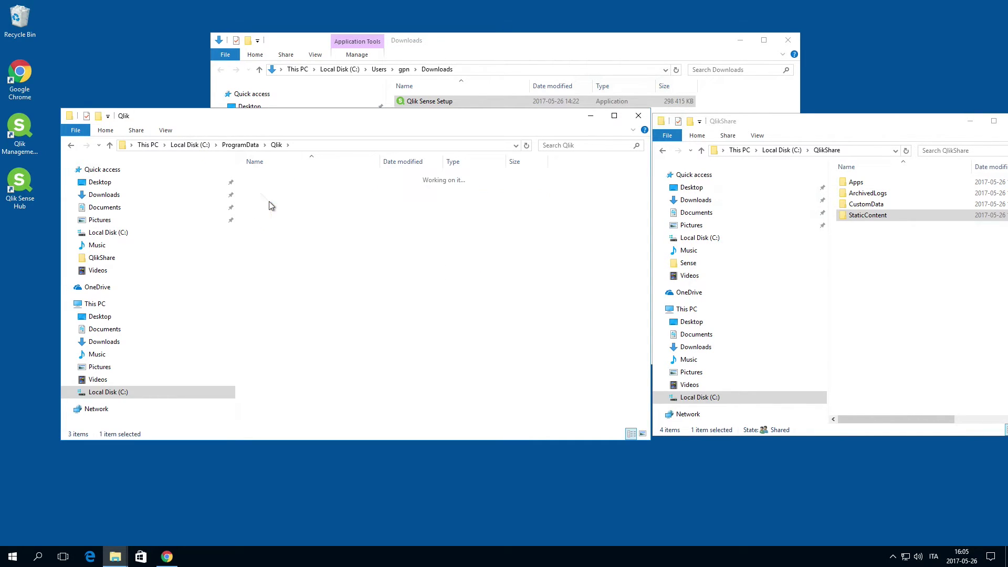
pyautogui.doubleClick(266, 179)
pyautogui.hotkey('ctrl', 'a')
pyautogui.rightClick(344, 211)
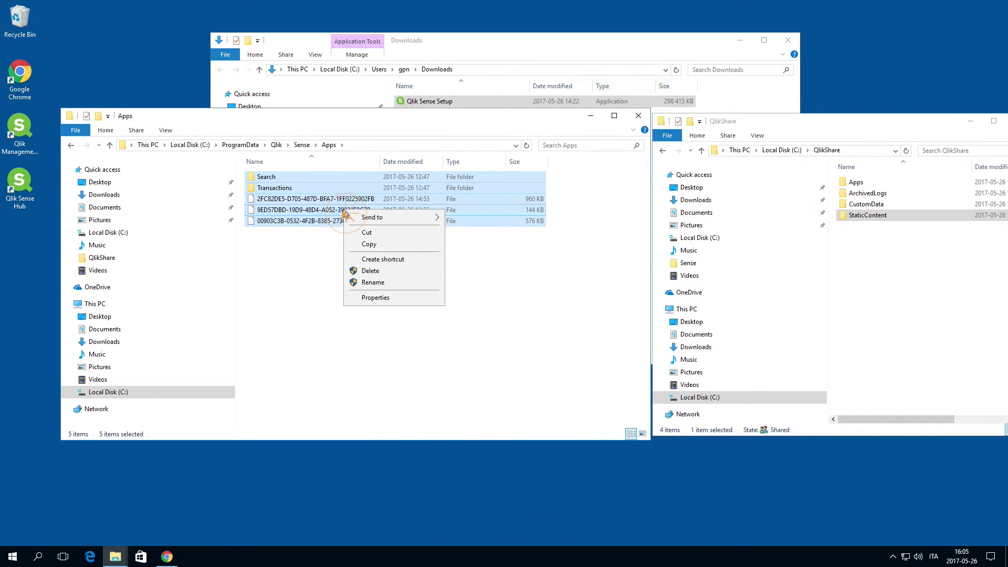
pyautogui.click(369, 245)
pyautogui.doubleClick(856, 182)
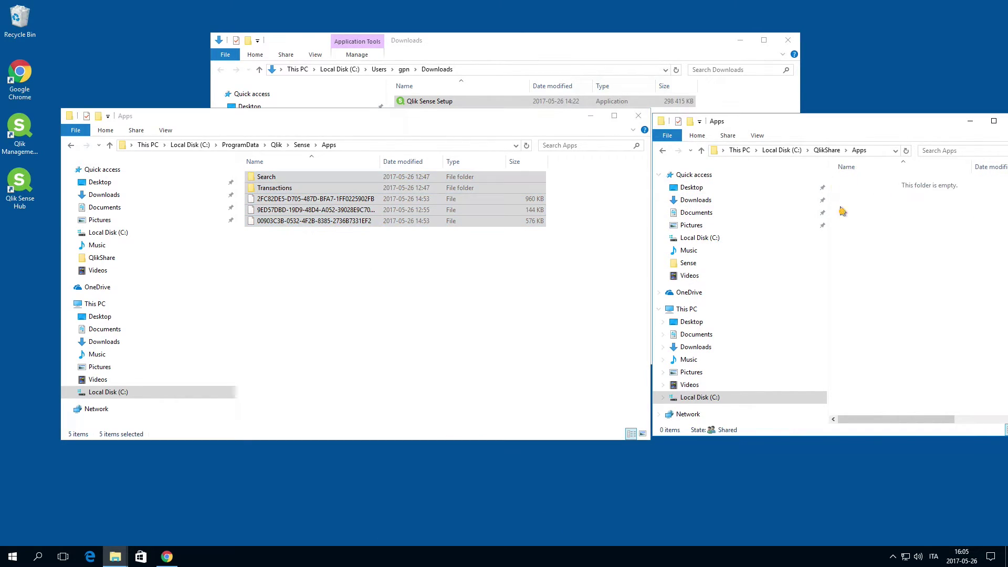
pyautogui.rightClick(837, 211)
pyautogui.click(888, 279)
# Copy the three connector folders from Qlik's Custom Data into QlikShare\CustomData
pyautogui.click(302, 145)
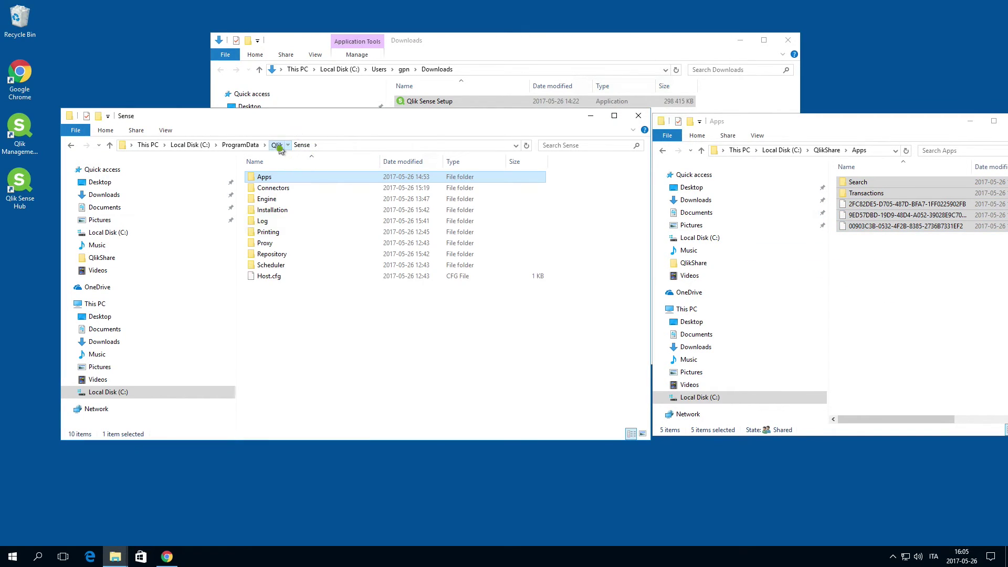
pyautogui.click(277, 145)
pyautogui.doubleClick(276, 178)
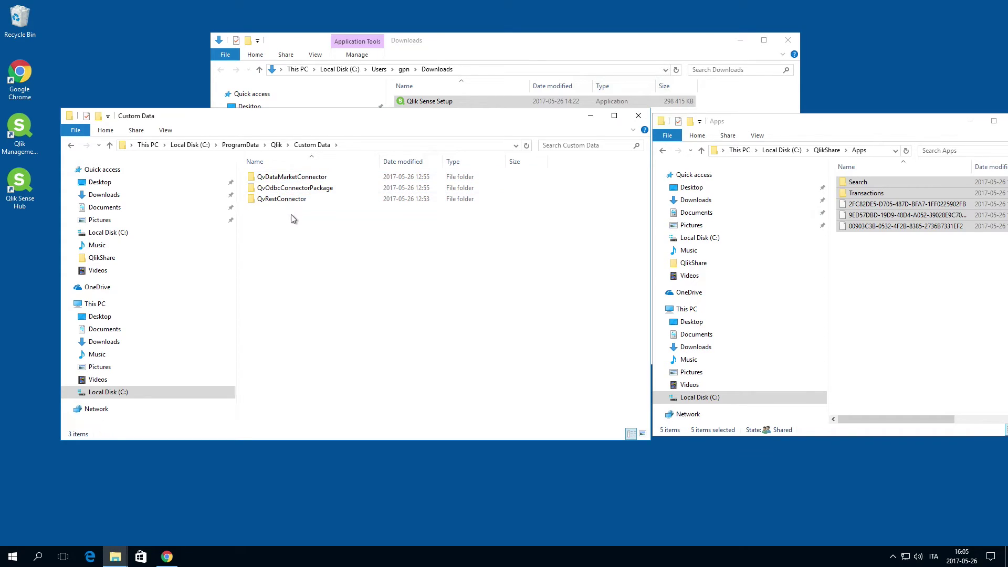
pyautogui.moveTo(292, 217); pyautogui.dragTo(285, 174)
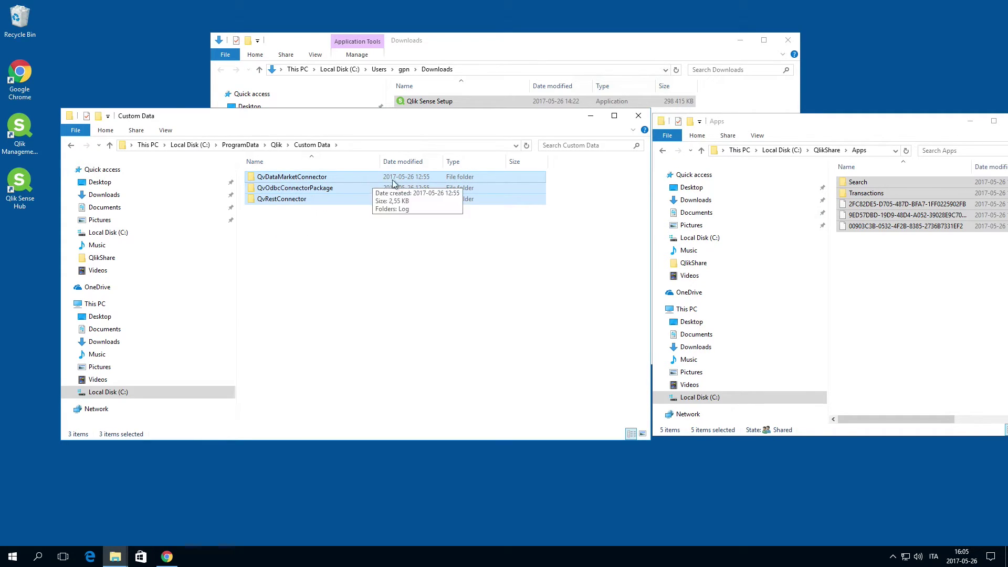
pyautogui.click(827, 150)
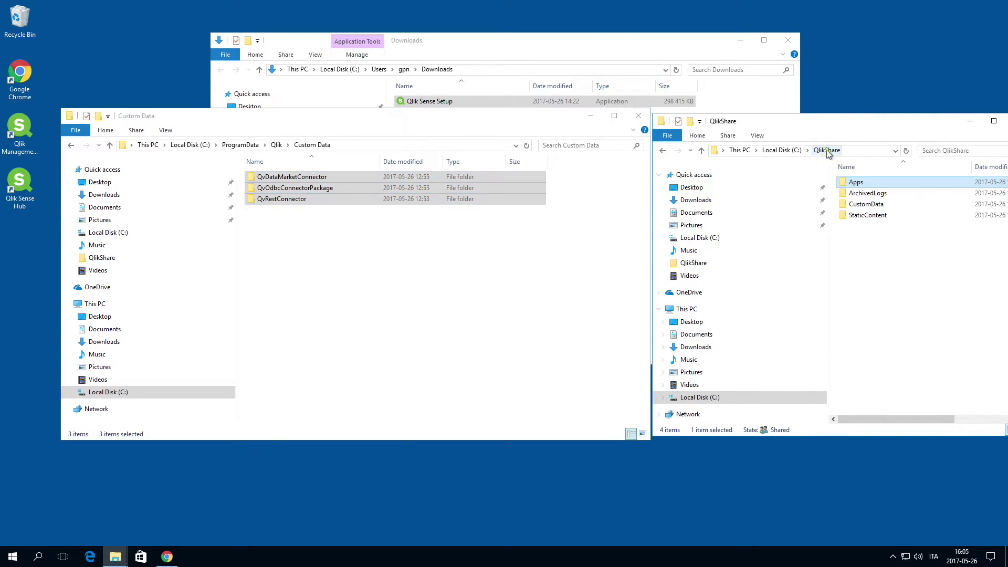
pyautogui.doubleClick(854, 205)
pyautogui.hotkey('ctrl', 'v')
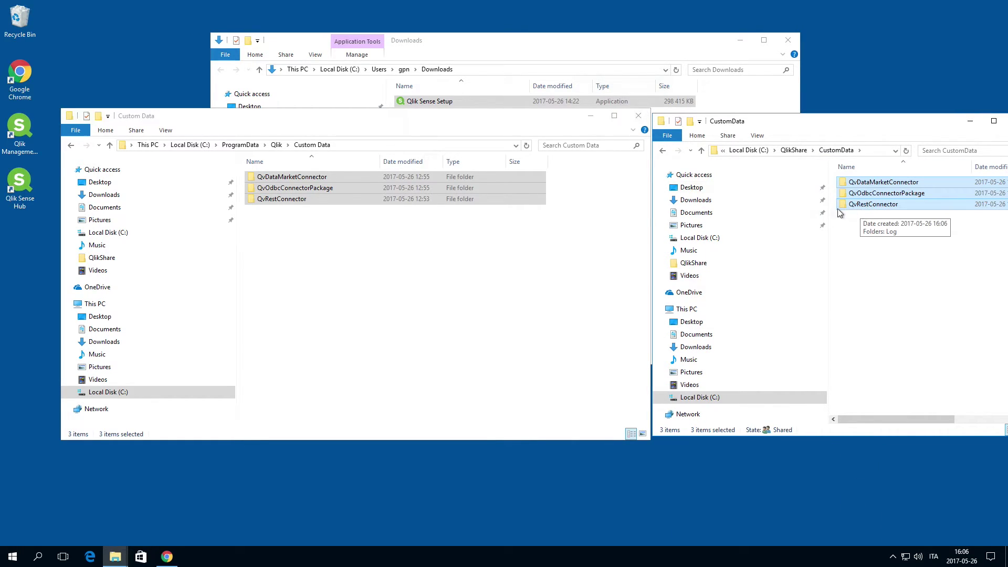
# Copy the rd-gpn-man.rdlund.qliktech.com folder from Repository\Archived Logs into QlikShare\ArchivedLogs
pyautogui.click(276, 145)
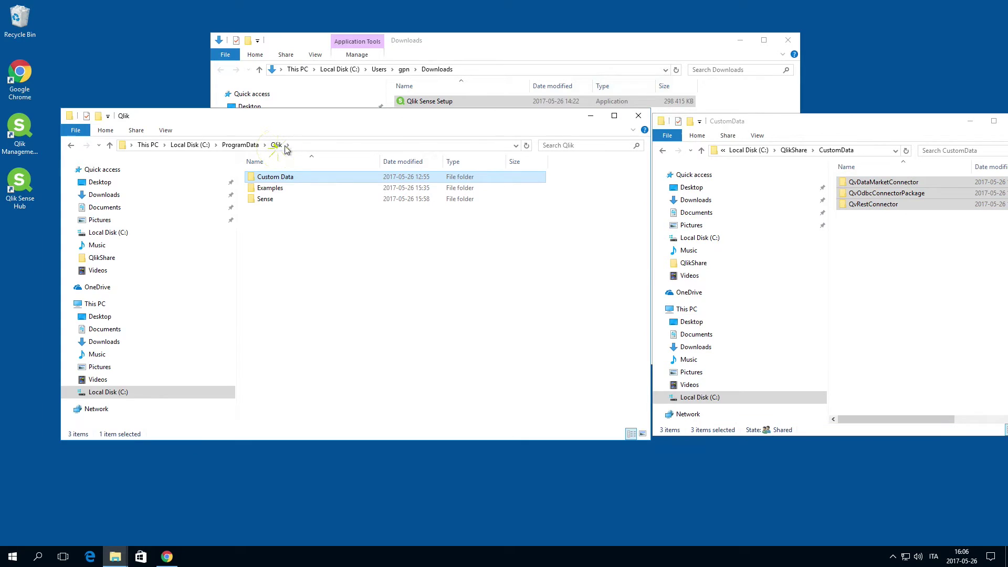
pyautogui.click(264, 201)
pyautogui.doubleClick(263, 201)
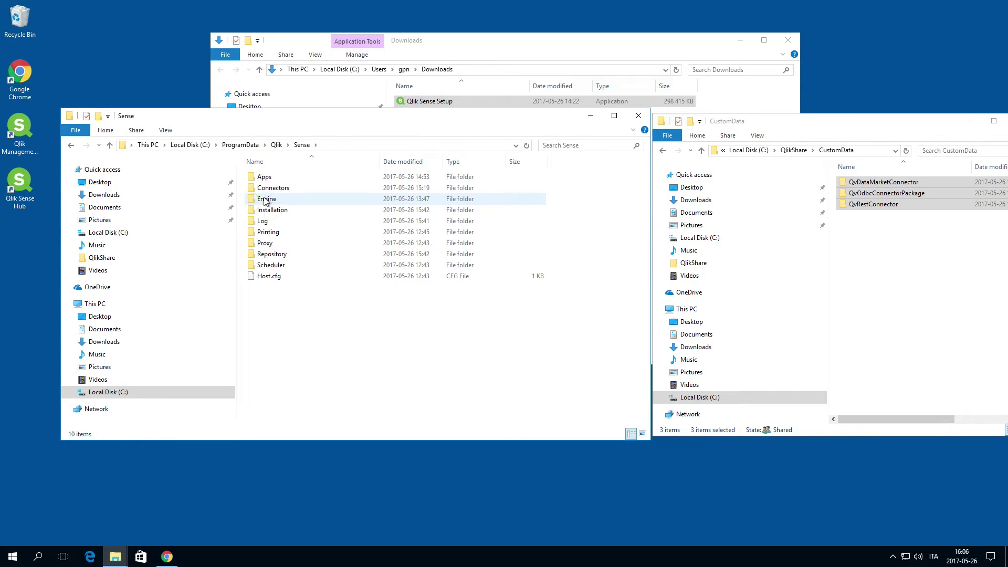
pyautogui.click(265, 257)
pyautogui.doubleClick(265, 258)
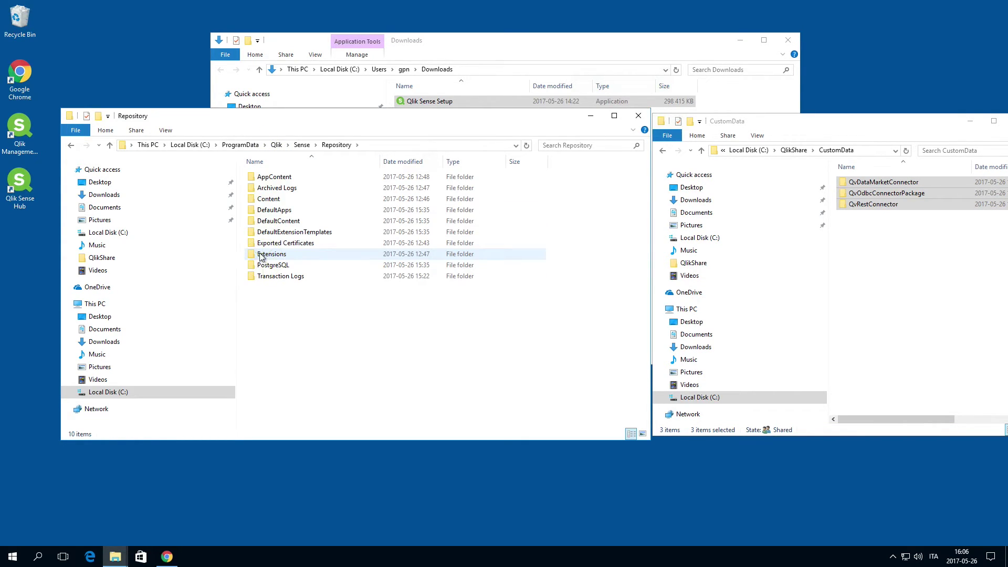
pyautogui.doubleClick(273, 190)
pyautogui.rightClick(283, 180)
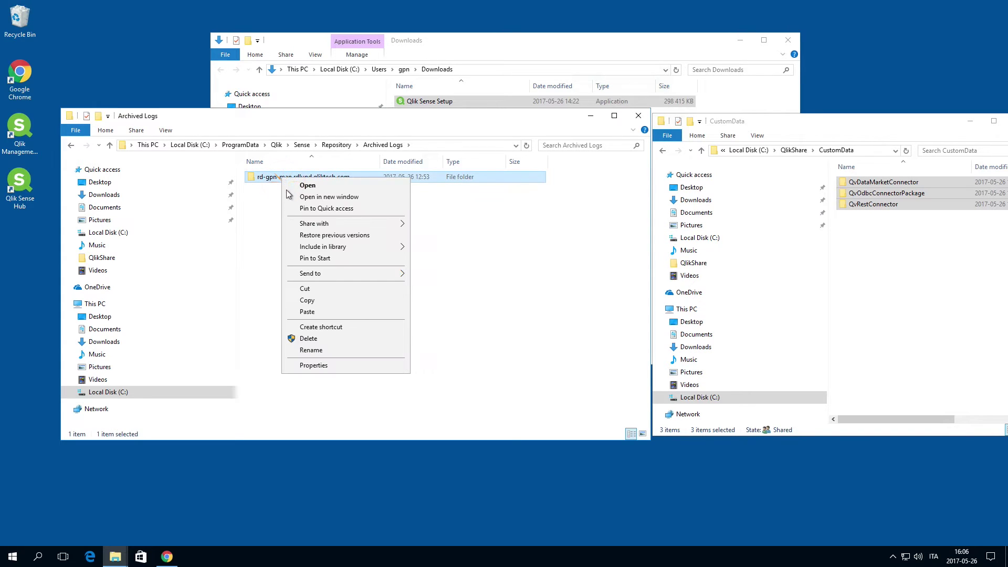
pyautogui.click(307, 301)
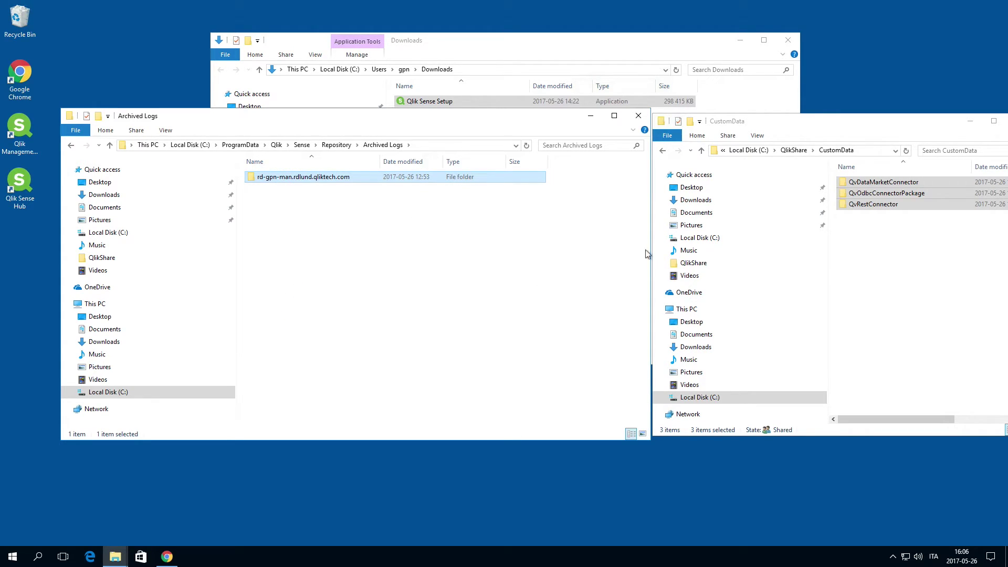
pyautogui.click(793, 150)
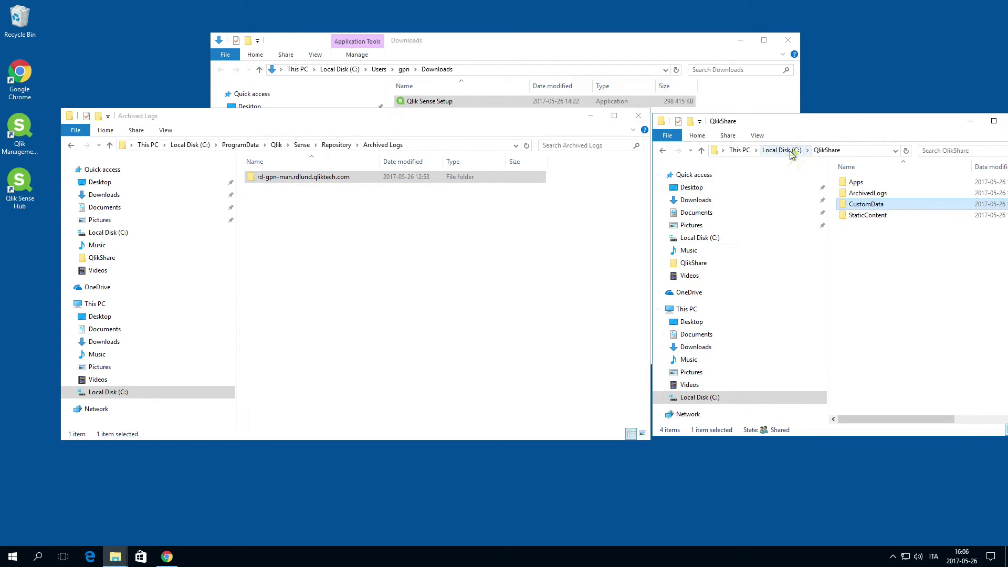
pyautogui.doubleClick(865, 194)
pyautogui.rightClick(850, 194)
pyautogui.click(892, 278)
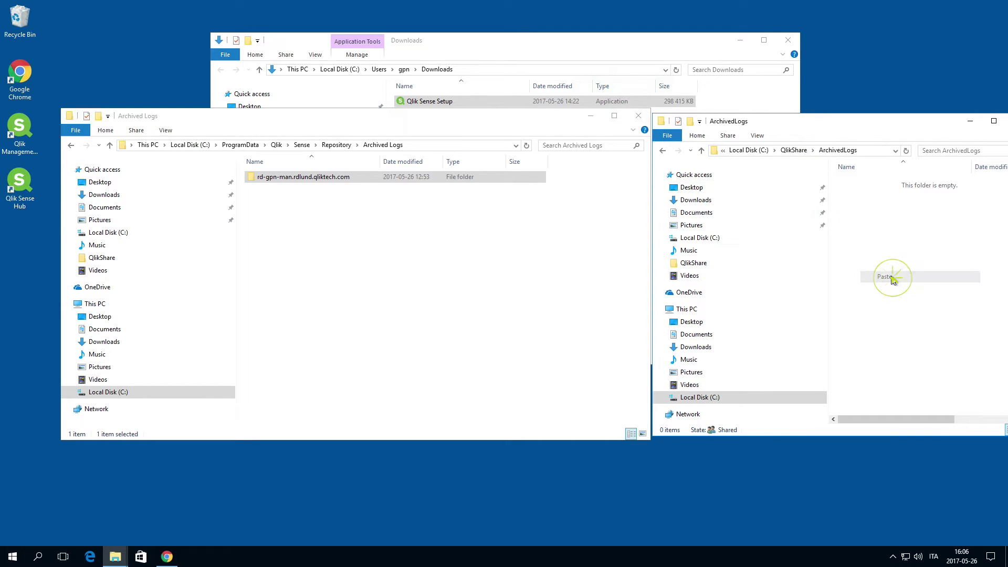
# Copy Repository's AppContent, Content, DefaultContent, Extensions and DefaultApps folders into QlikShare\StaticContent
pyautogui.click(335, 145)
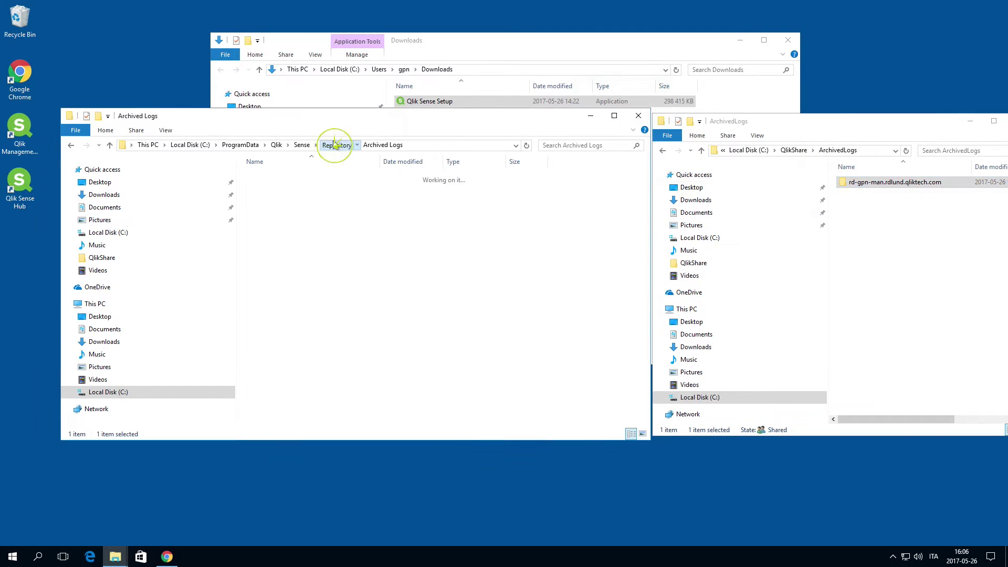
pyautogui.click(274, 178)
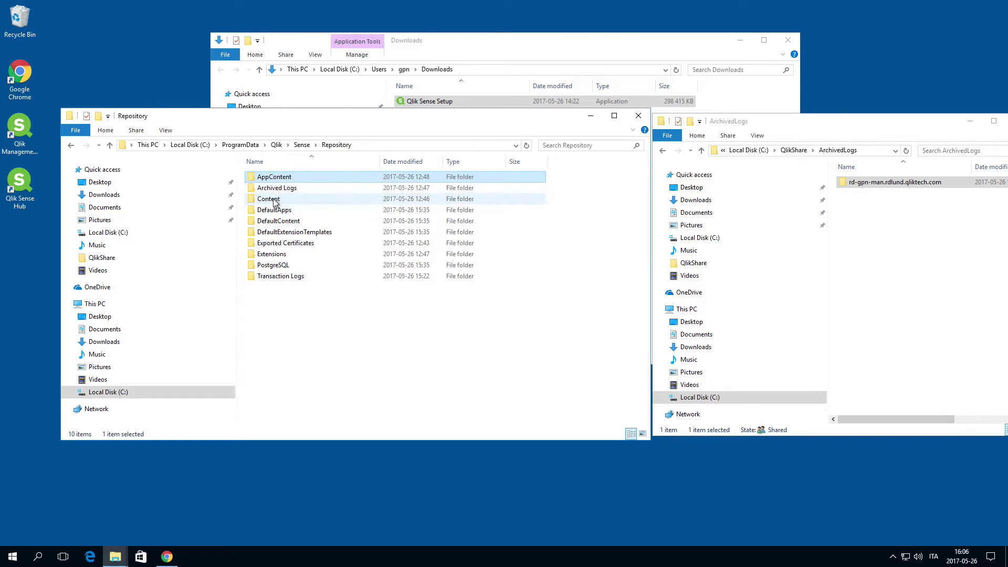
pyautogui.keyDown('ctrl'); pyautogui.click(271, 200); pyautogui.keyUp('ctrl')
pyautogui.keyDown('ctrl'); pyautogui.click(275, 224); pyautogui.keyUp('ctrl')
pyautogui.keyDown('ctrl'); pyautogui.click(281, 255); pyautogui.keyUp('ctrl')
pyautogui.keyDown('ctrl'); pyautogui.click(274, 210); pyautogui.keyUp('ctrl')
pyautogui.hotkey('ctrl', 'c')
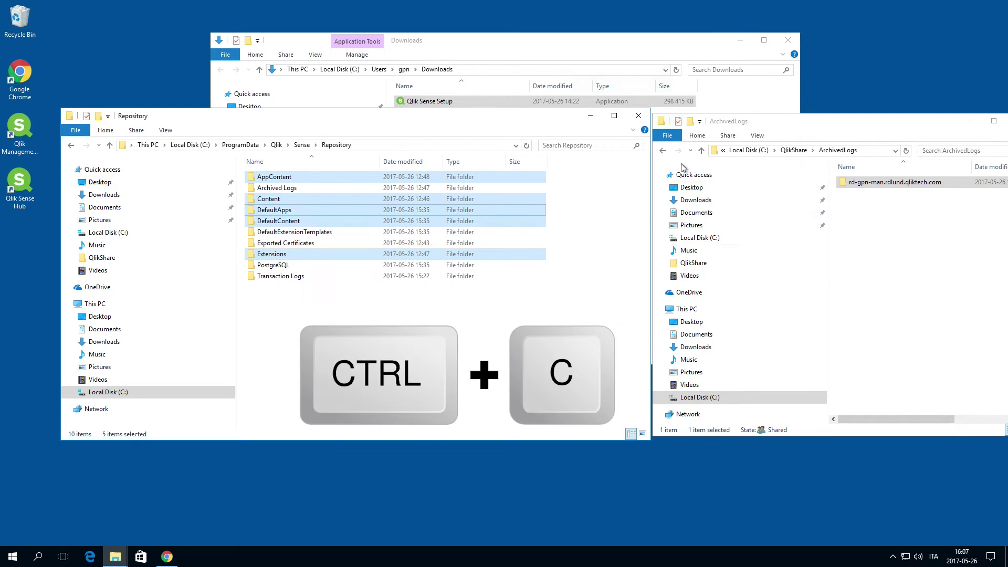
pyautogui.click(794, 150)
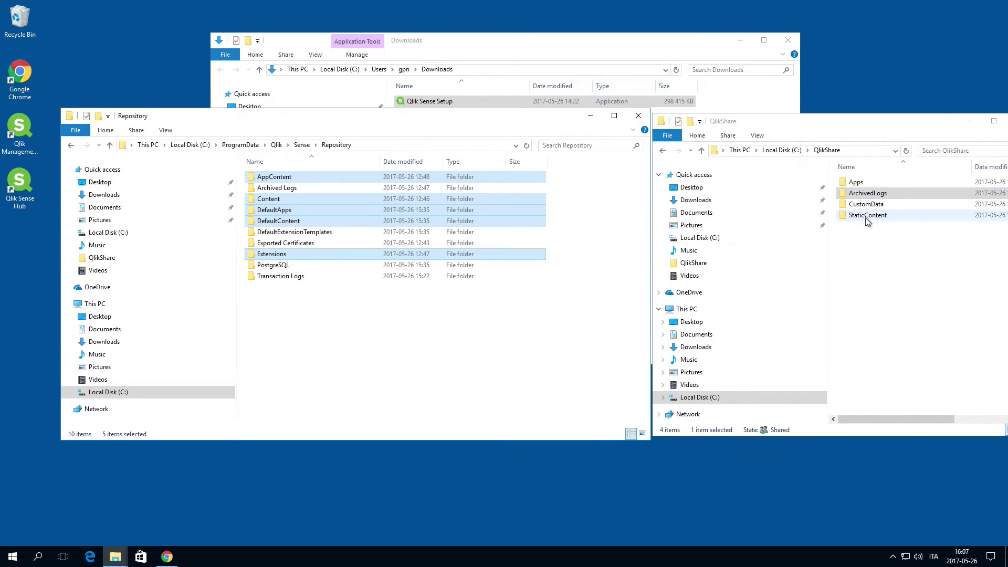
pyautogui.doubleClick(867, 216)
pyautogui.rightClick(867, 218)
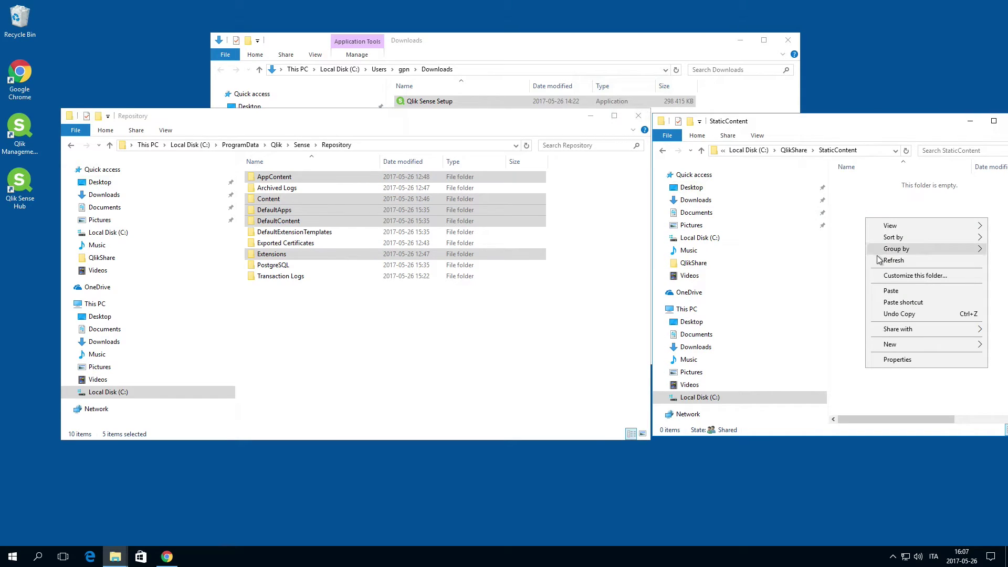
pyautogui.click(891, 291)
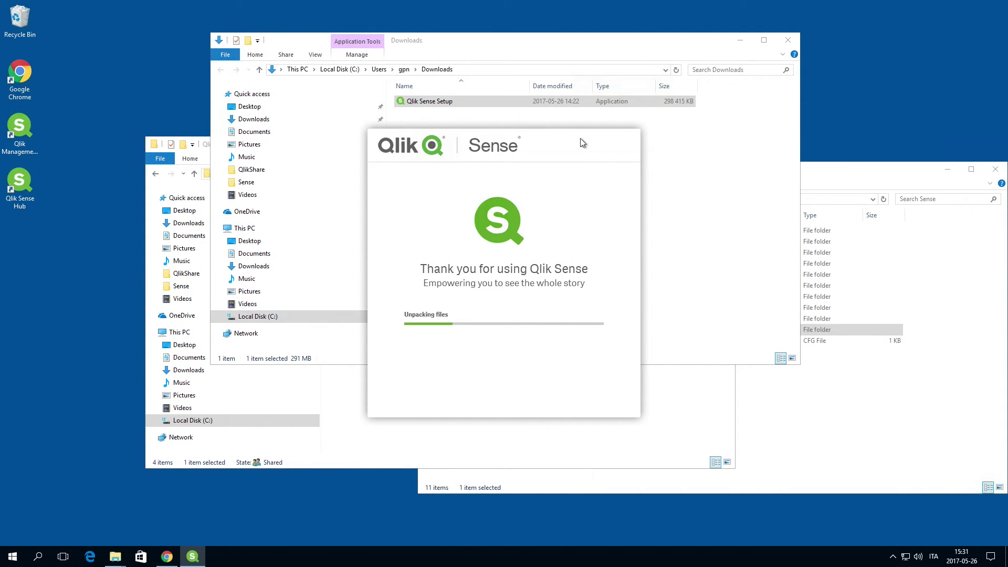
# Choose Upgrade in Qlik Sense Setup and accept the license agreement
pyautogui.click(456, 301)
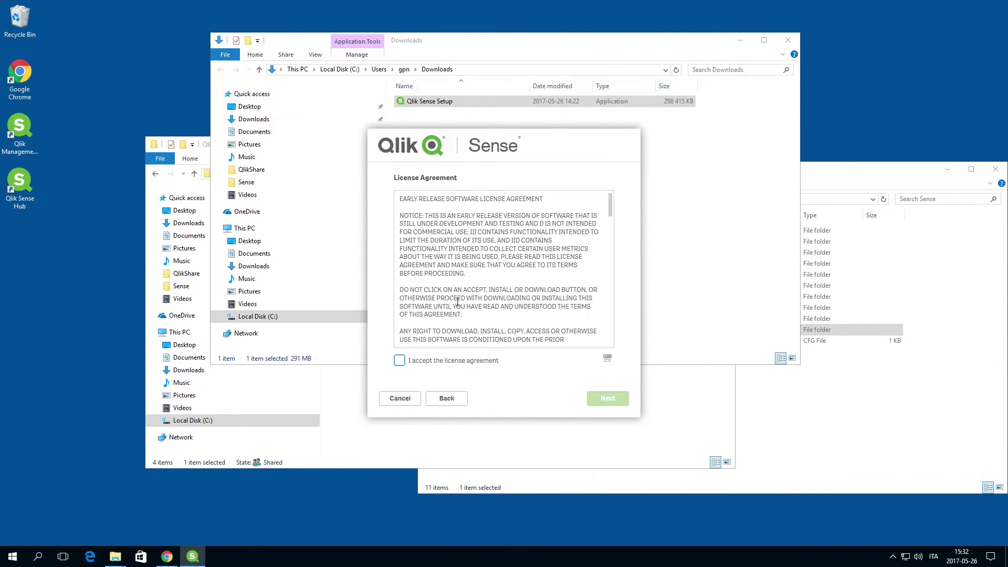
pyautogui.click(400, 360)
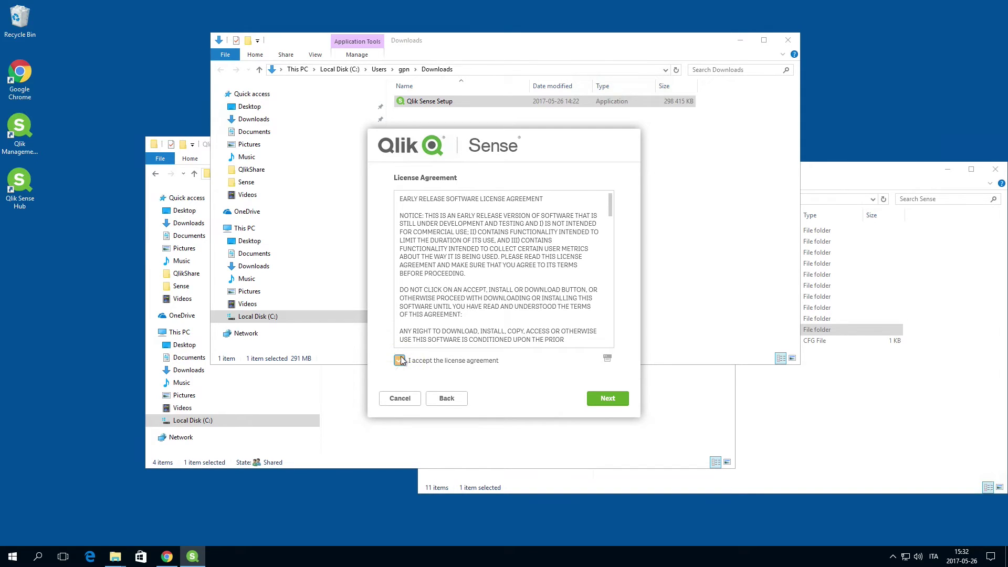
pyautogui.click(622, 403)
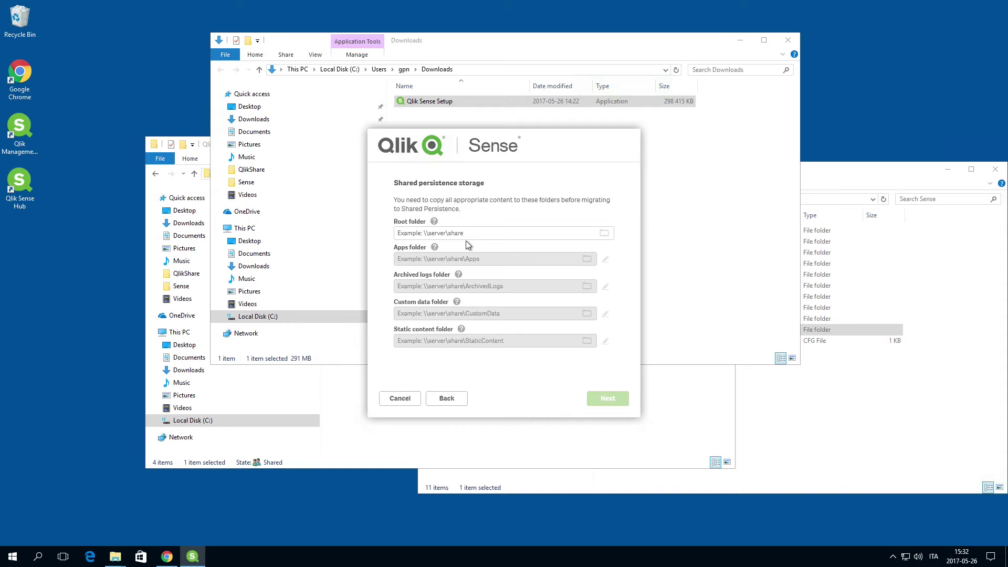
# Set the shared persistence root folder to \\RD-GPN-MAN\QlikShare
pyautogui.click(605, 233)
pyautogui.doubleClick(461, 270)
pyautogui.scroll(-2, 475, 318)
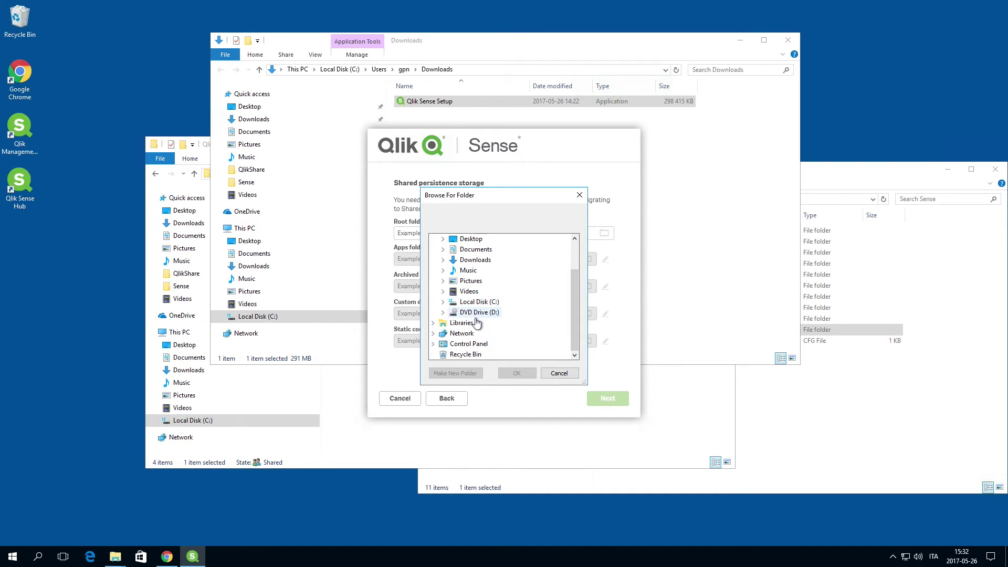
pyautogui.doubleClick(479, 302)
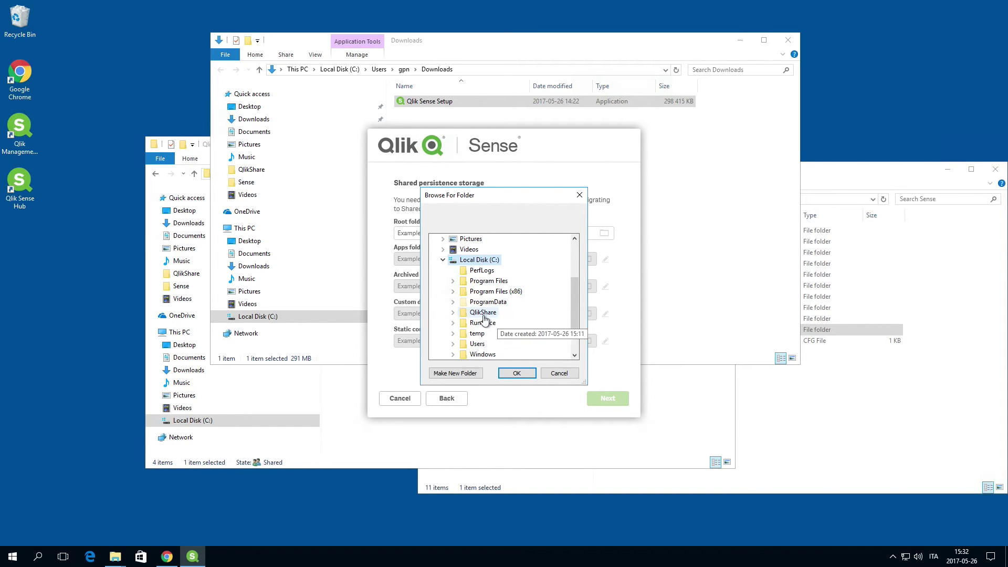
pyautogui.doubleClick(483, 312)
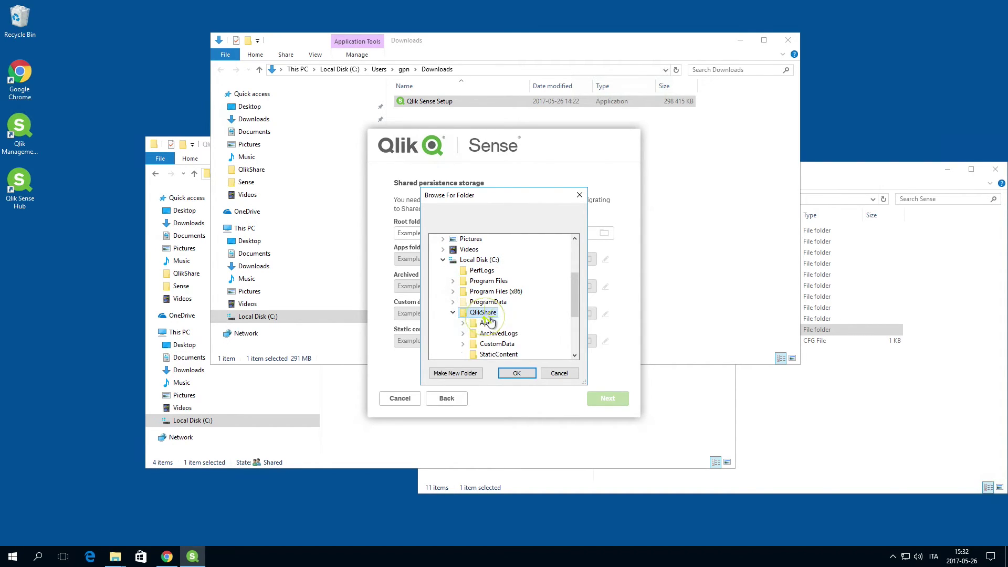
pyautogui.click(519, 371)
pyautogui.doubleClick(403, 233)
pyautogui.write('\\\\RD-GPN-MAN\\QlikShare')
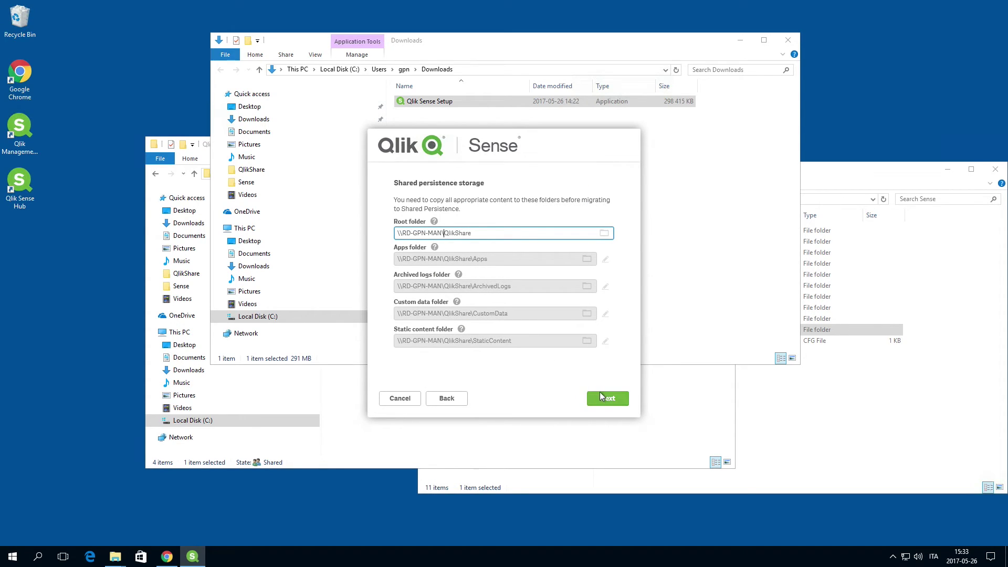
pyautogui.click(607, 399)
# Enable the database service listener with listen address * and IP range 0.0.0.0/0
pyautogui.click(399, 232)
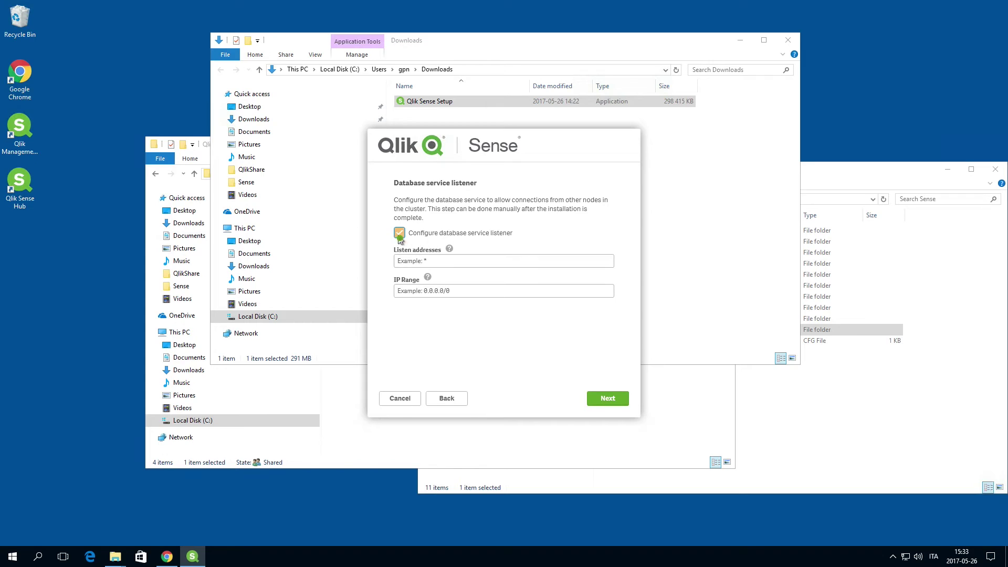
pyautogui.click(422, 261)
pyautogui.moveTo(423, 261); pyautogui.dragTo(395, 267)
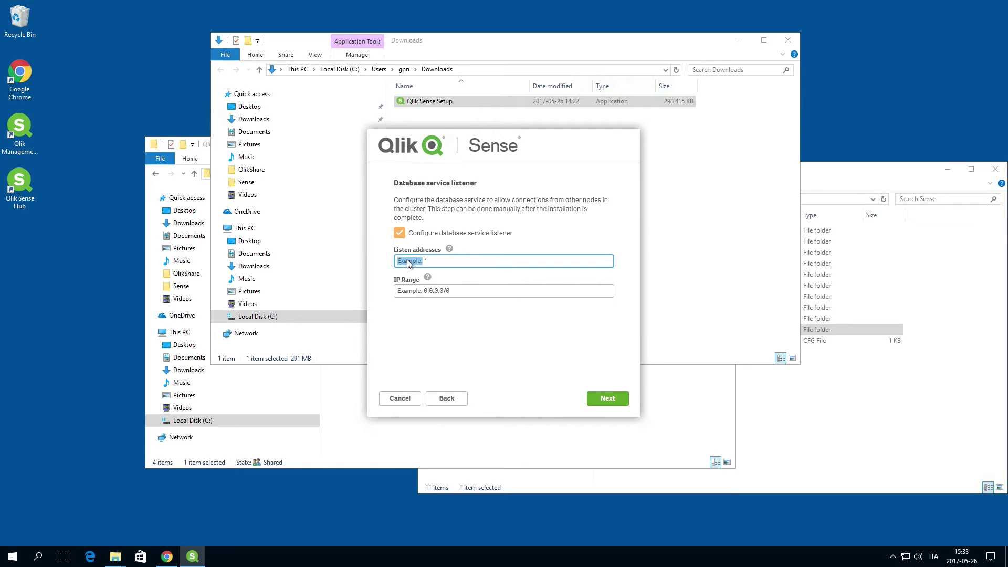
pyautogui.press('BackSpace')
pyautogui.moveTo(425, 290); pyautogui.dragTo(397, 293)
pyautogui.press('BackSpace')
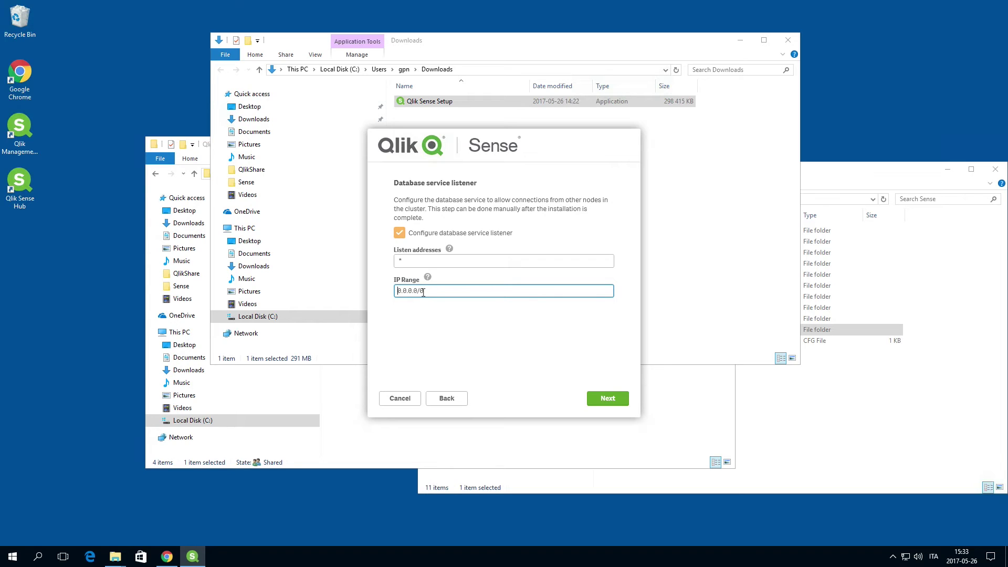
pyautogui.click(602, 394)
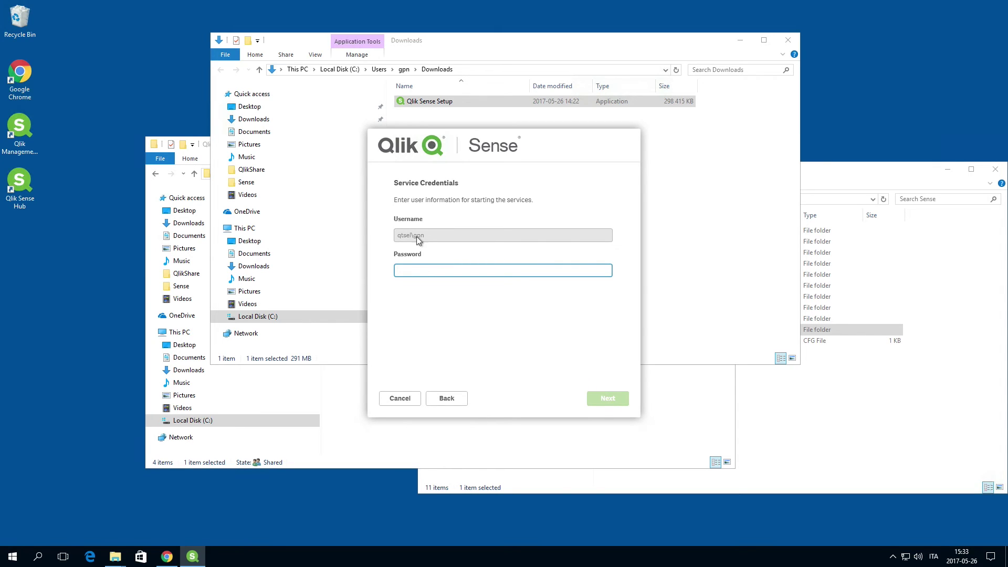
# Enter the service account password and the repository database superuser password
pyautogui.write('**')
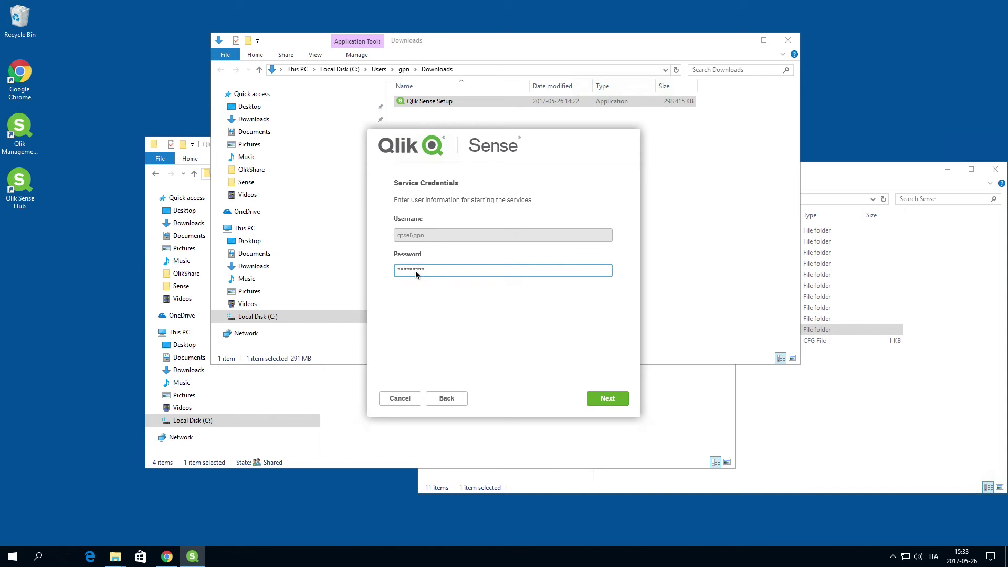
pyautogui.click(614, 399)
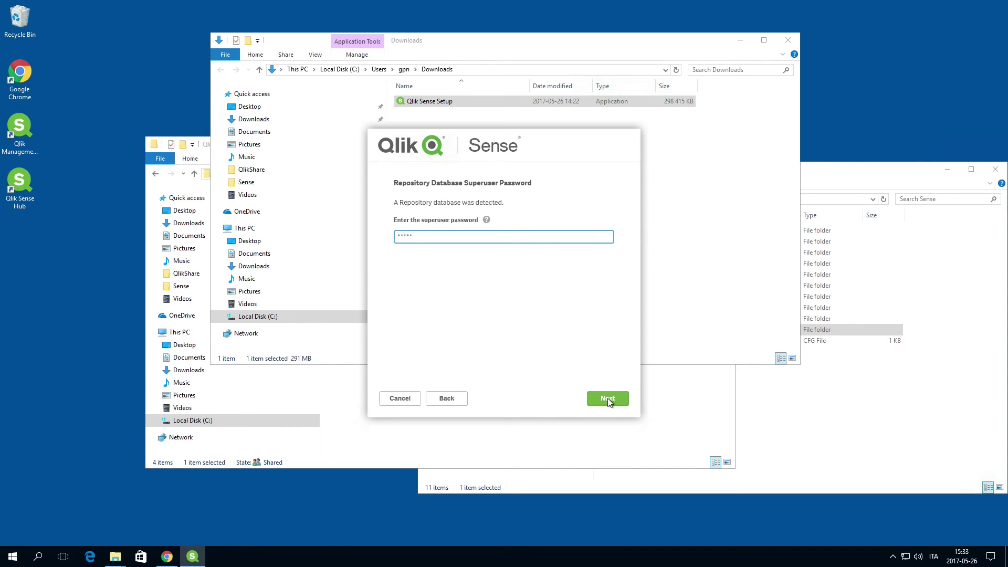
pyautogui.click(607, 398)
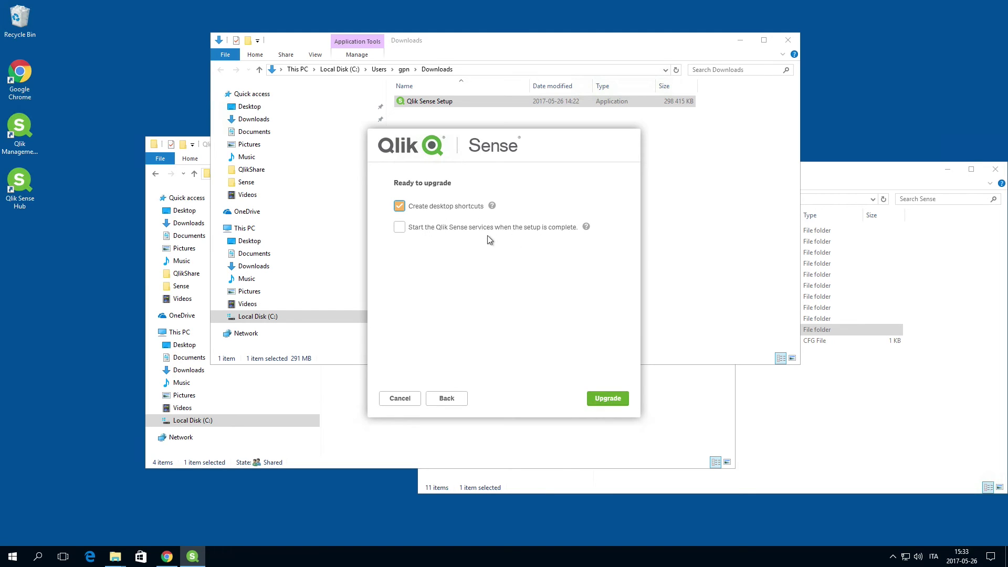
# Run the upgrade with services starting after setup, approve the UAC prompt, and finish
pyautogui.click(399, 227)
pyautogui.click(617, 395)
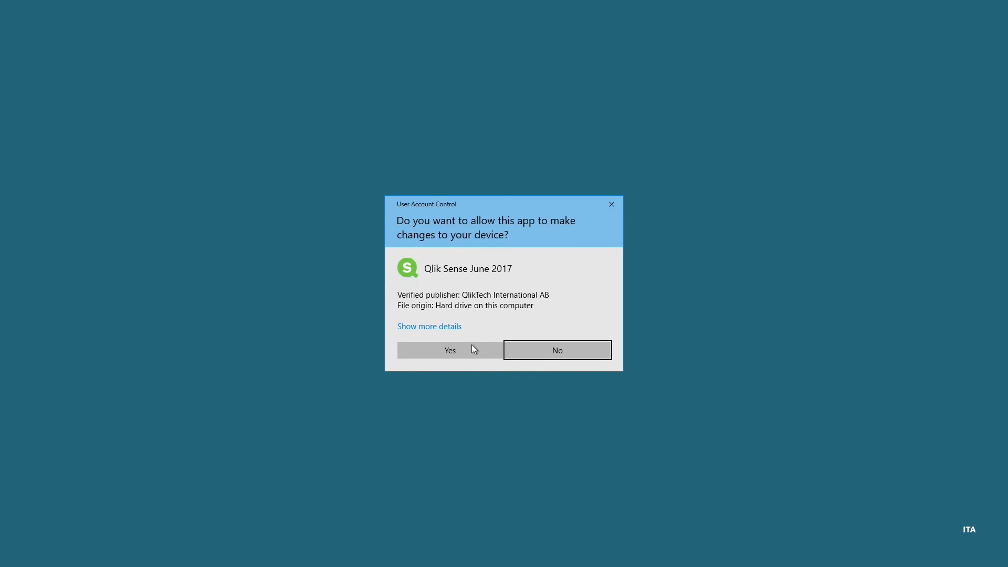
pyautogui.click(472, 348)
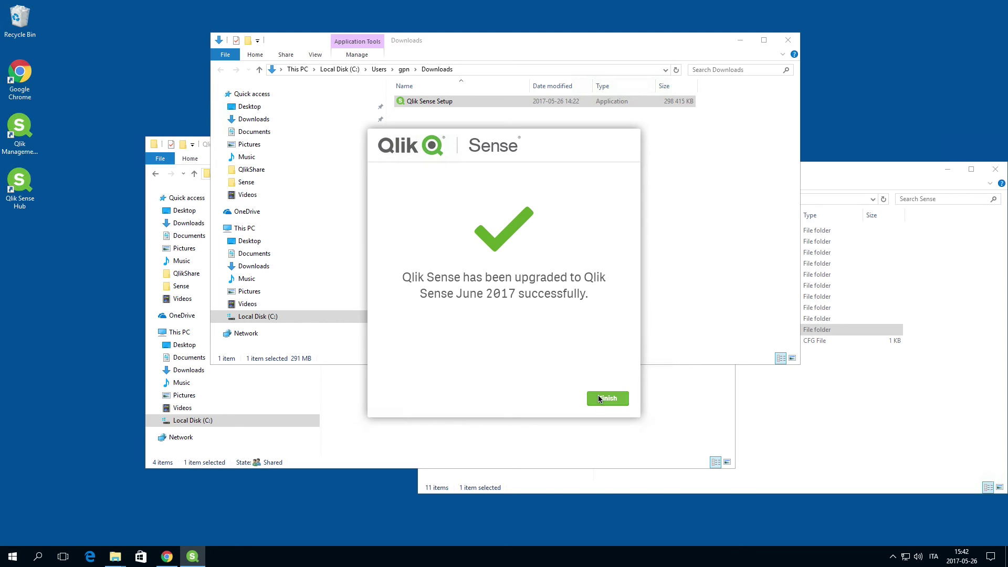
pyautogui.click(607, 398)
# Open the Services console via Windows search 'ser' and jump to the Qlik Sense services
pyautogui.click(38, 556)
pyautogui.write('ser')
pyautogui.click(77, 273)
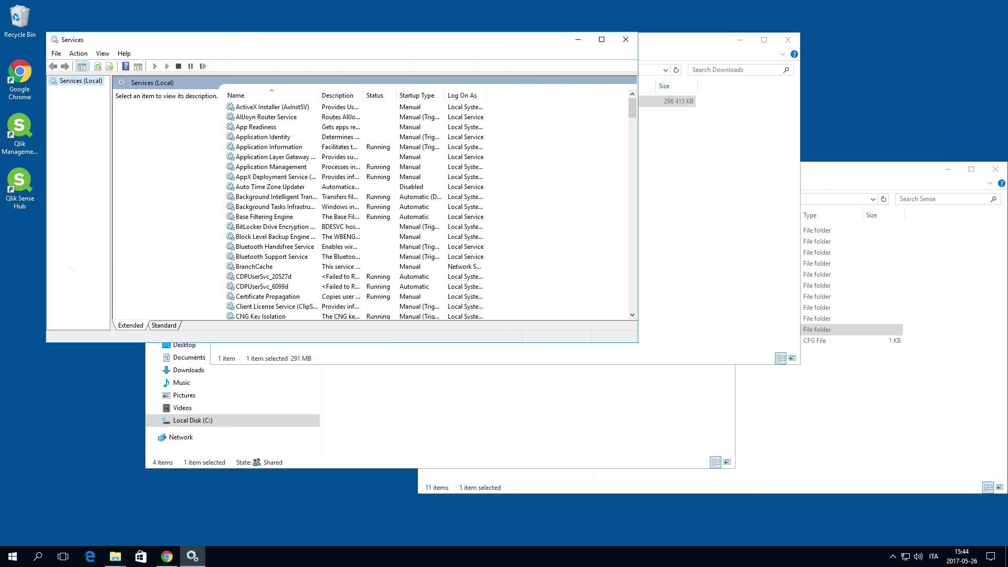
pyautogui.press('q')
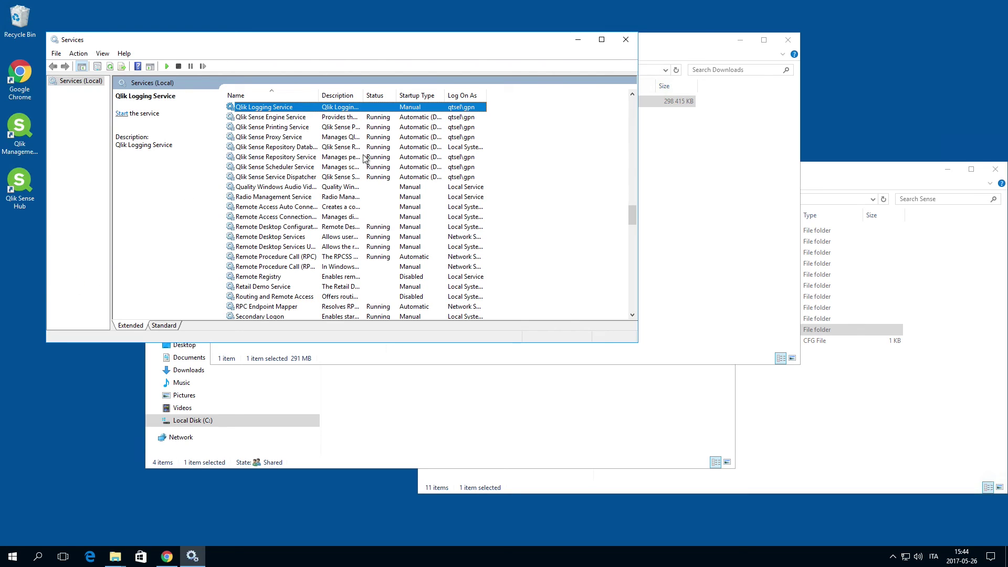